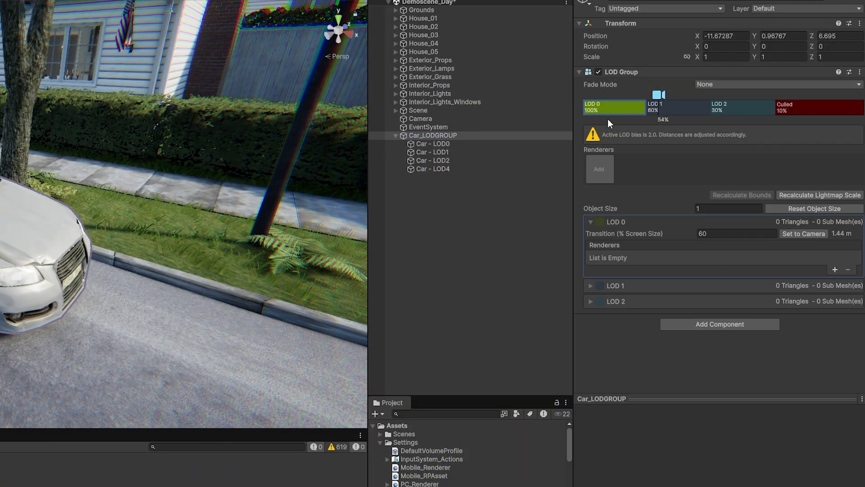
Add the Car - LOD0 mesh as the LOD 0 renderer of Car_LODGROUP and select the LOD 1 level
{"action": "left_click_drag", "start_coordinate": [596, 171], "coordinate": [598, 172]}
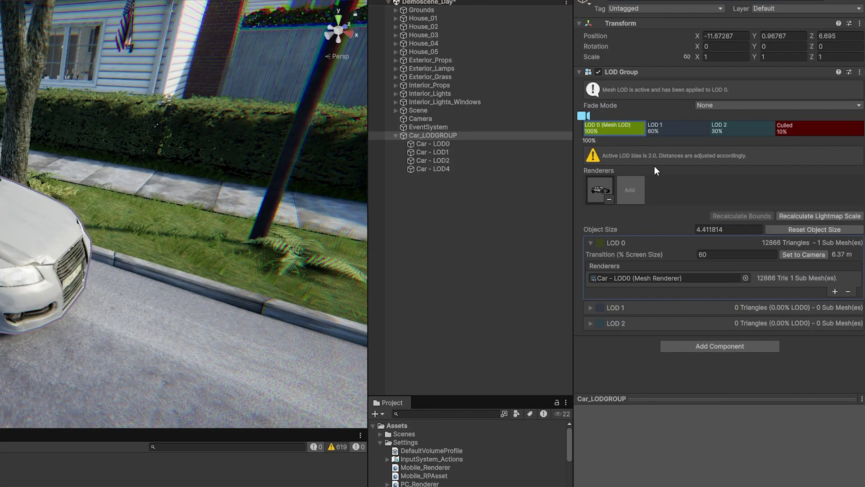
{"action": "left_click", "coordinate": [667, 131]}
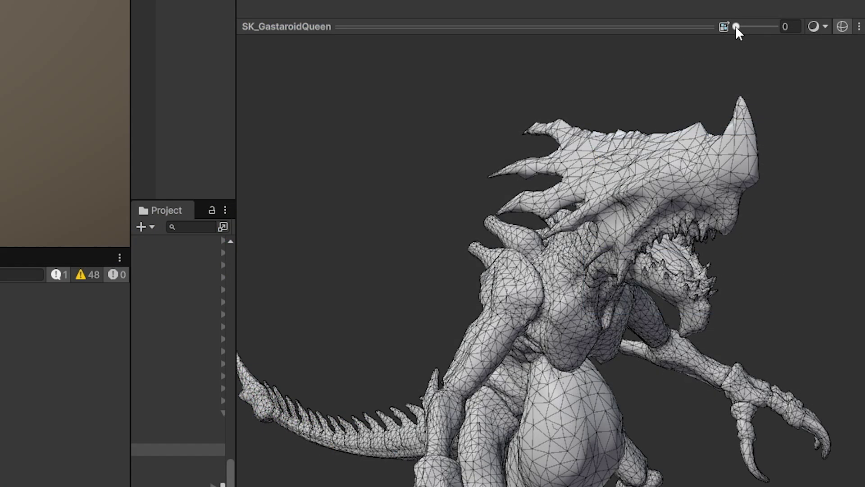
Preview the SK_GastaroidQueen mesh at LOD level 2
{"action": "mouse_move", "coordinate": [736, 25]}
{"action": "left_mouse_down"}
{"action": "mouse_move", "coordinate": [783, 25]}
{"action": "mouse_move", "coordinate": [745, 26]}
{"action": "left_mouse_up"}
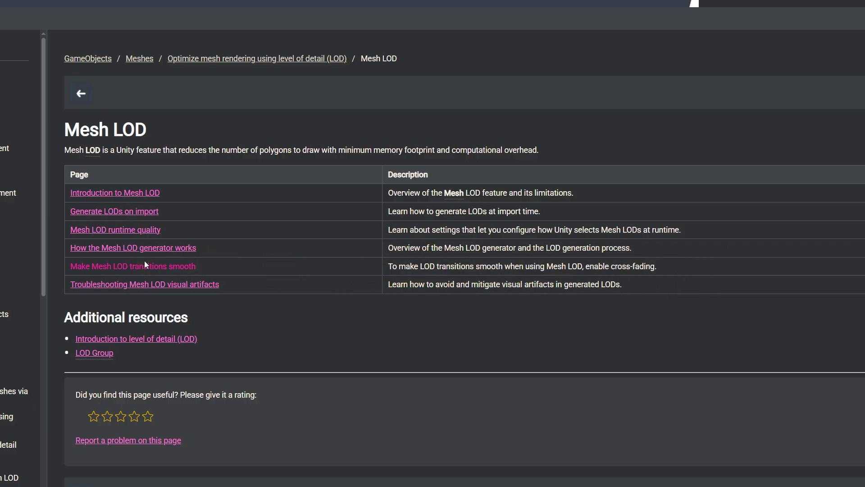
Open the Introduction to Mesh LOD documentation and read through the feature's limitations and notes
{"action": "left_click", "coordinate": [143, 199]}
{"action": "scroll", "coordinate": [131, 157], "scroll_direction": "down", "scroll_amount": 6}
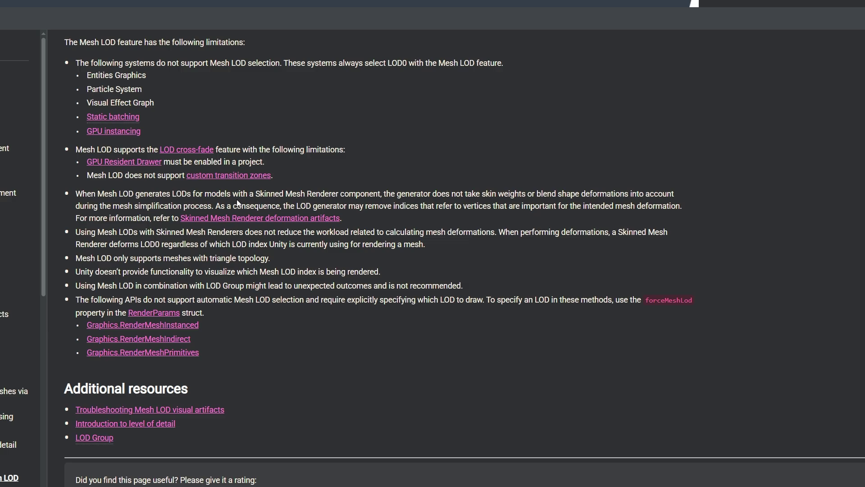
{"action": "scroll", "coordinate": [123, 115], "scroll_direction": "up", "scroll_amount": 6}
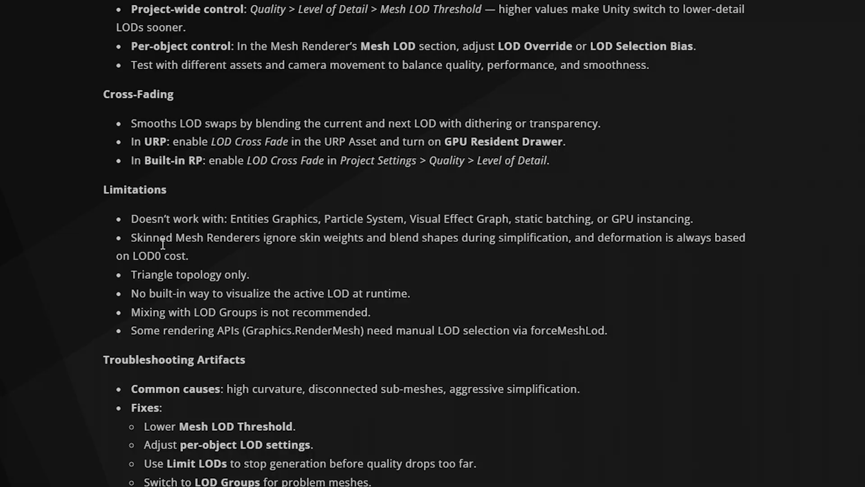
{"action": "scroll", "coordinate": [241, 426], "scroll_direction": "up", "scroll_amount": 8}
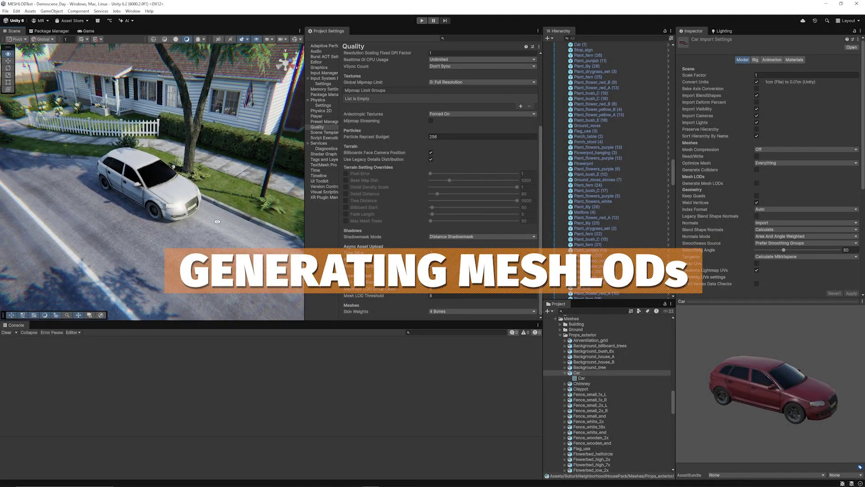
Select the gray car in the scene and examine its Car model asset and the contained mesh
{"action": "right_click_drag", "start_coordinate": [218, 221], "coordinate": [210, 140]}
{"action": "left_click", "coordinate": [190, 226]}
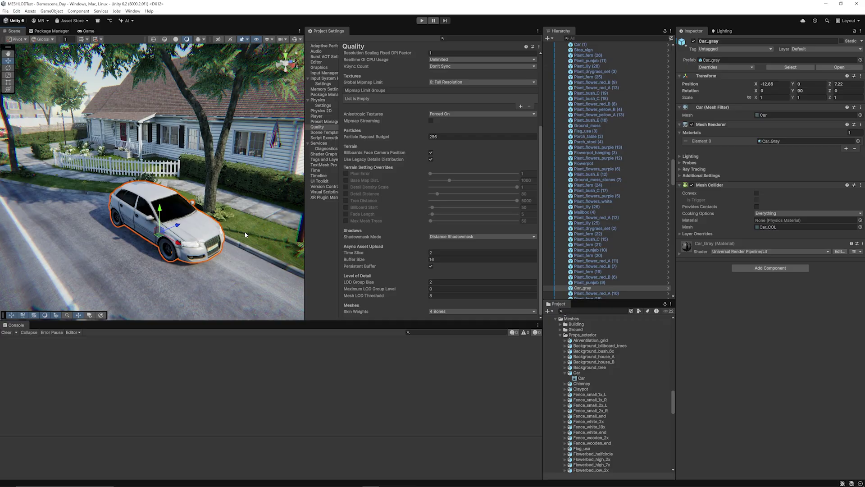
{"action": "left_click", "coordinate": [577, 373]}
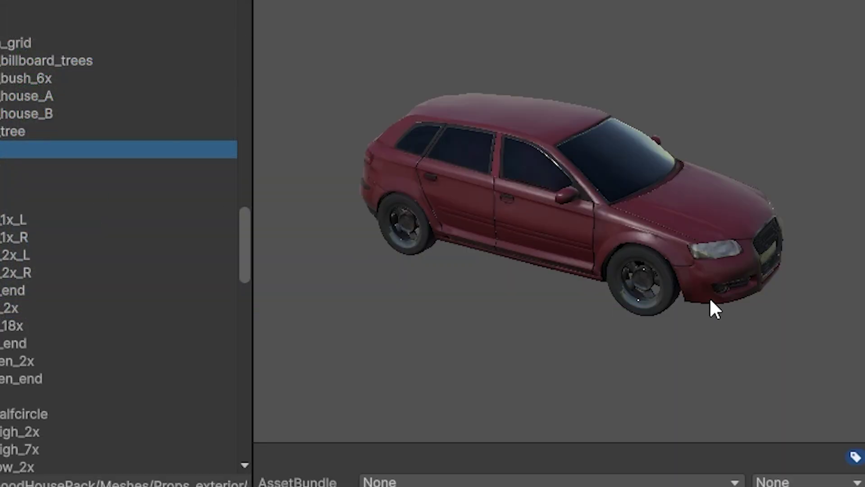
{"action": "key", "text": "Down"}
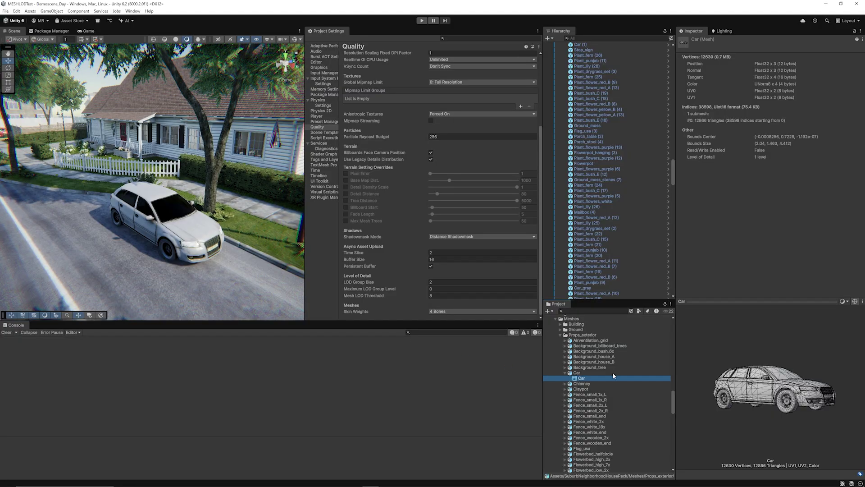
Enable Generate Mesh LODs in the Car model's import settings and apply the change
{"action": "left_click", "coordinate": [582, 372]}
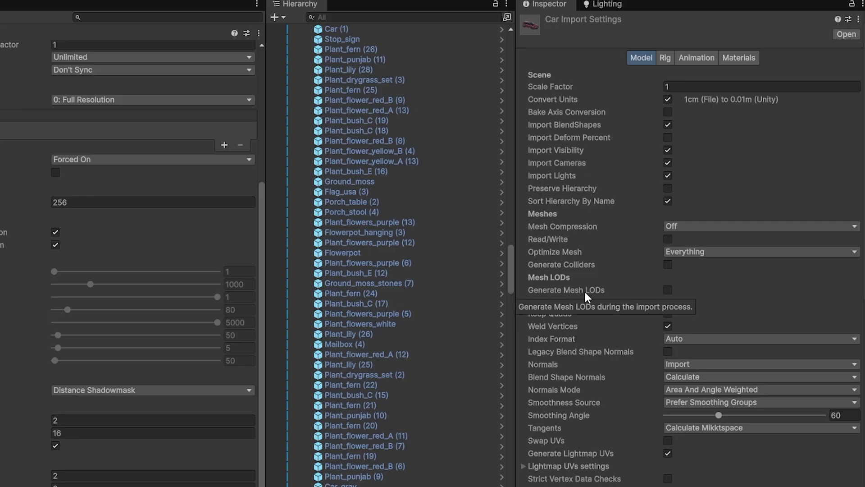
{"action": "left_click", "coordinate": [667, 290]}
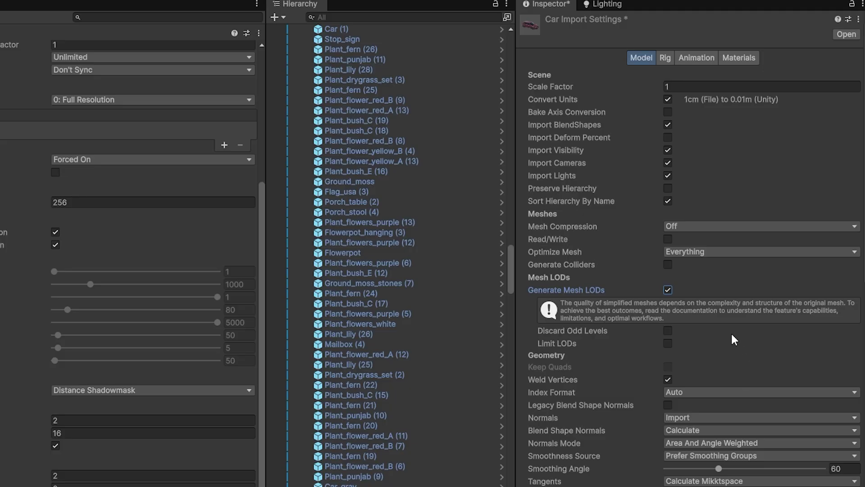
{"action": "scroll", "coordinate": [735, 339], "scroll_direction": "down", "scroll_amount": 5}
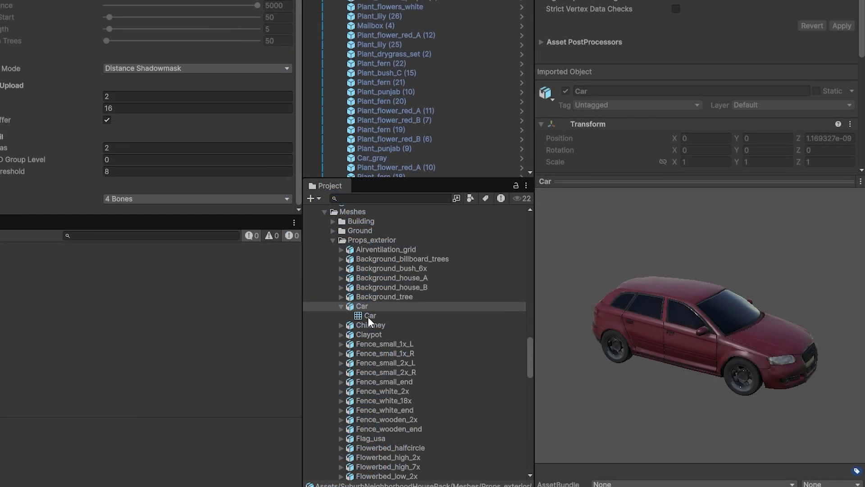
Select the mesh inside the Car model and preview its generated LOD levels
{"action": "left_click", "coordinate": [368, 315]}
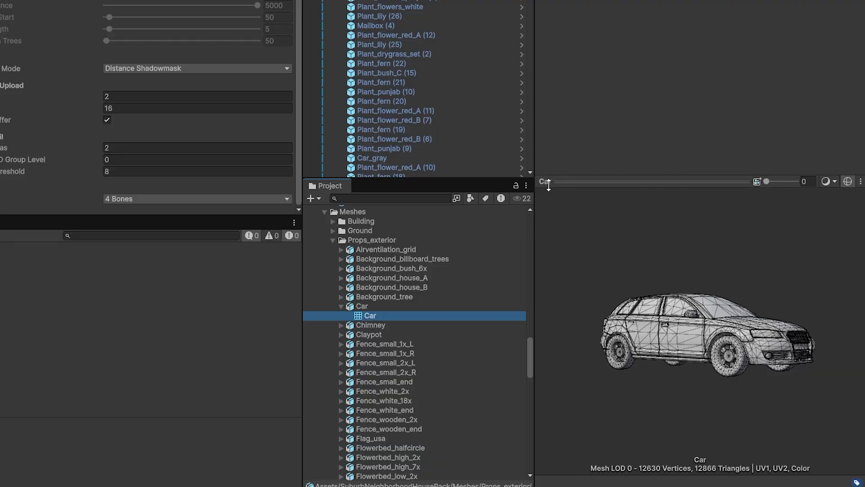
{"action": "mouse_move", "coordinate": [766, 183]}
{"action": "left_mouse_down"}
{"action": "mouse_move", "coordinate": [799, 182]}
{"action": "mouse_move", "coordinate": [764, 182]}
{"action": "left_mouse_up"}
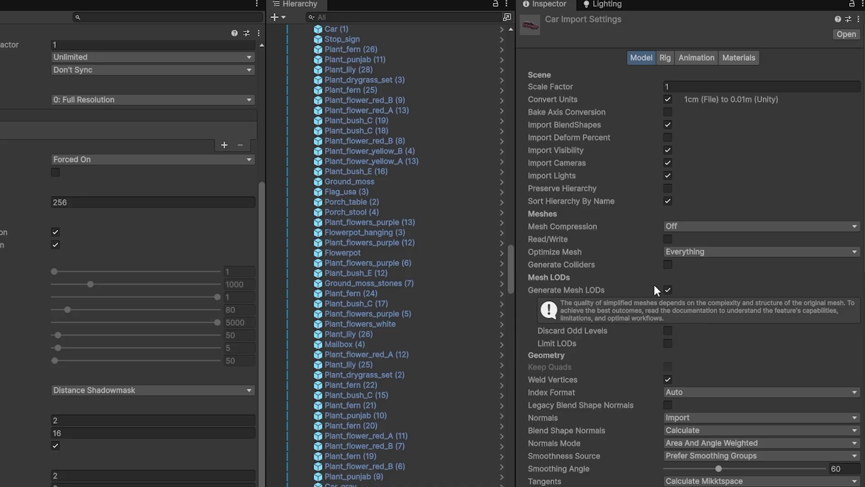
Toggle the Generate Mesh LODs option in the Car model's import settings
{"action": "left_click", "coordinate": [667, 289]}
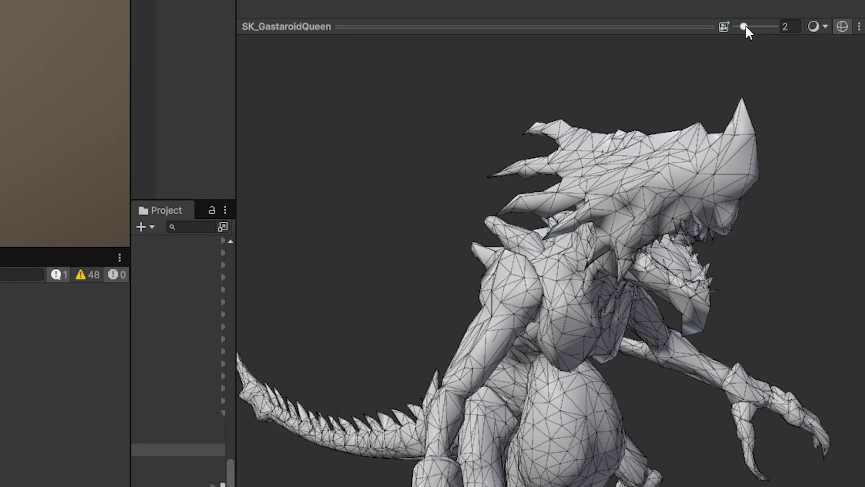
Return the SK_GastaroidQueen mesh preview to LOD level 0
{"action": "mouse_move", "coordinate": [746, 26]}
{"action": "left_mouse_down"}
{"action": "mouse_move", "coordinate": [782, 27]}
{"action": "mouse_move", "coordinate": [735, 26]}
{"action": "left_mouse_up"}
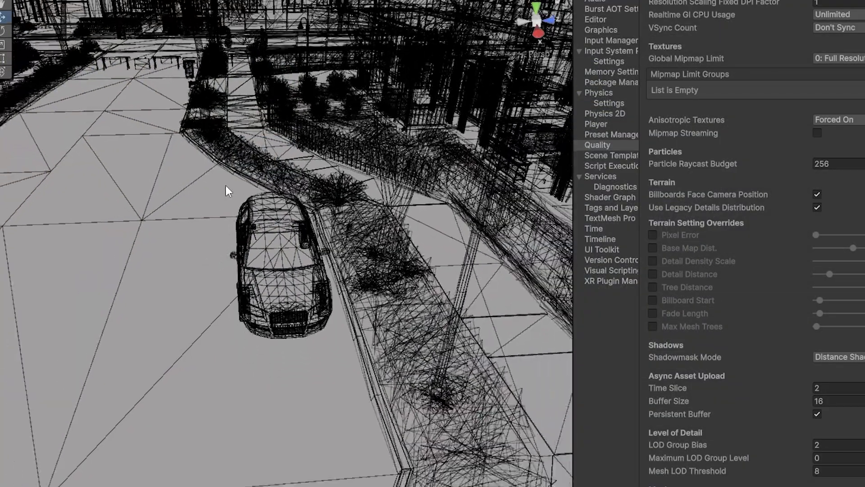
Examine in wireframe how the parked car's mesh detail changes with camera distance
{"action": "scroll", "coordinate": [225, 186], "scroll_direction": "down", "scroll_amount": 3}
{"action": "left_click_drag", "start_coordinate": [226, 185], "coordinate": [225, 241], "text": "alt"}
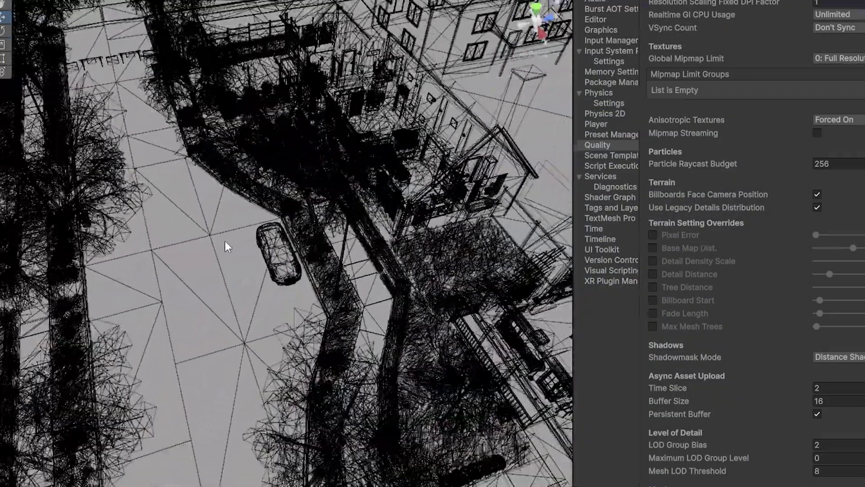
{"action": "scroll", "coordinate": [225, 245], "scroll_direction": "down", "scroll_amount": 5}
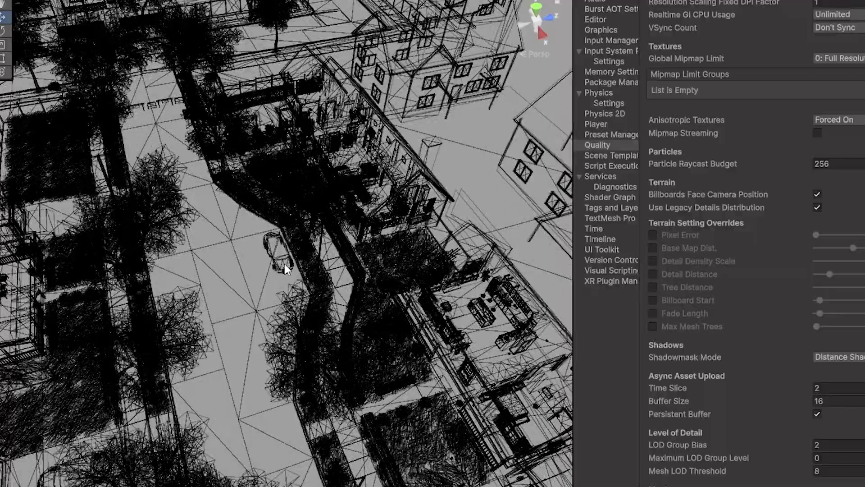
{"action": "scroll", "coordinate": [279, 245], "scroll_direction": "up", "scroll_amount": 5}
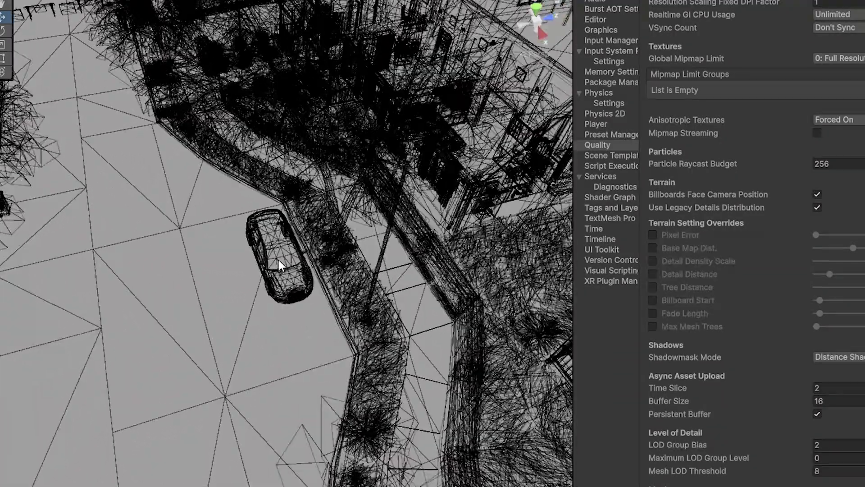
{"action": "scroll", "coordinate": [282, 262], "scroll_direction": "up", "scroll_amount": 5}
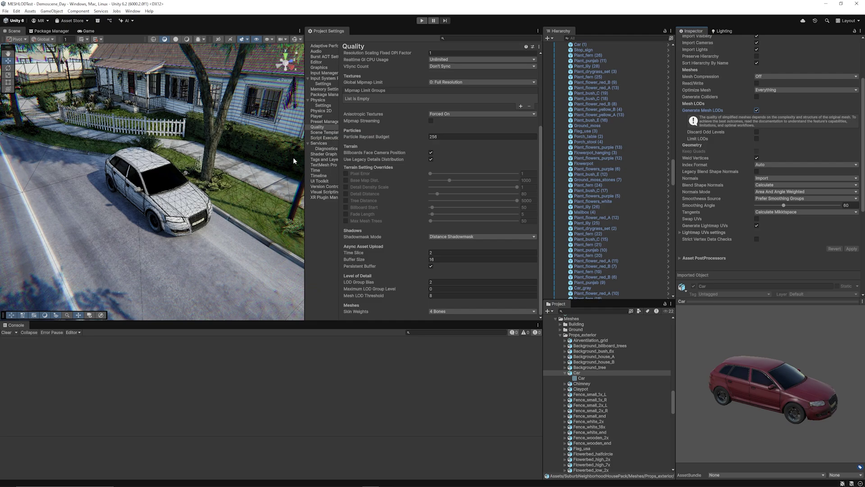
Open the Quality category of the Project Settings and widen the settings area beside the scene view
{"action": "left_click", "coordinate": [17, 11]}
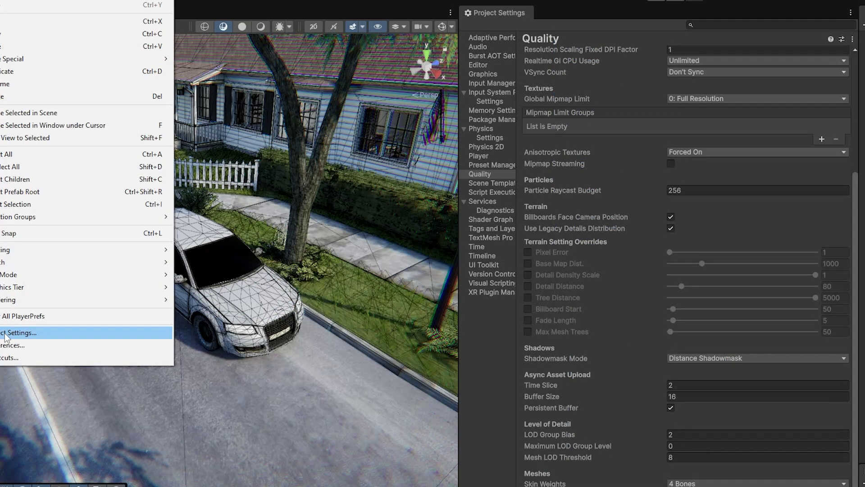
{"action": "left_click", "coordinate": [39, 221]}
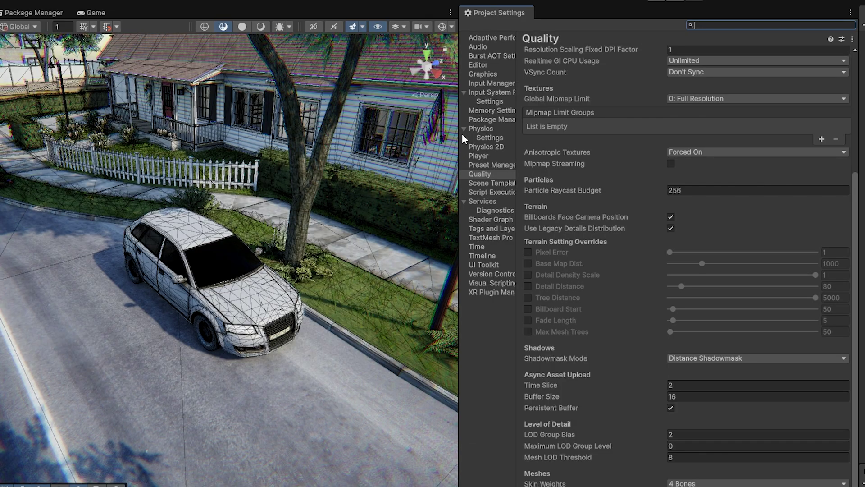
{"action": "left_click_drag", "start_coordinate": [459, 138], "coordinate": [407, 139]}
{"action": "left_click", "coordinate": [431, 177]}
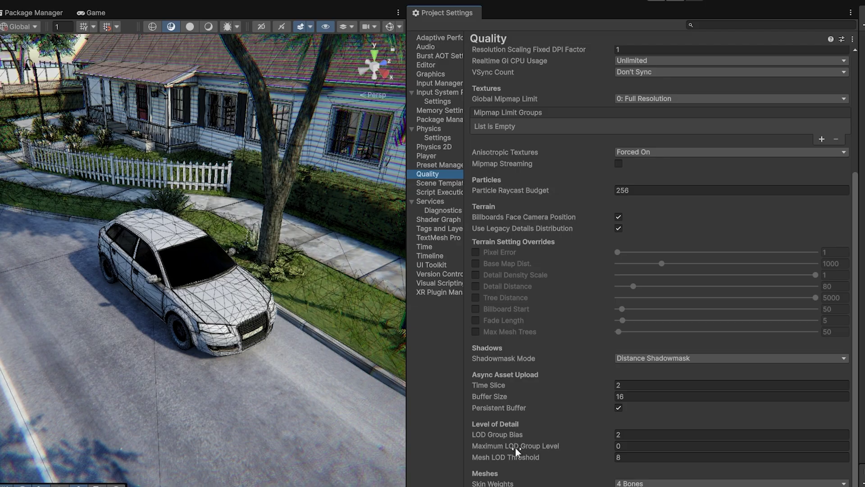
Adjust the project-wide Mesh LOD Threshold, trying 6.68 and ending at 12.51
{"action": "mouse_move", "coordinate": [515, 460]}
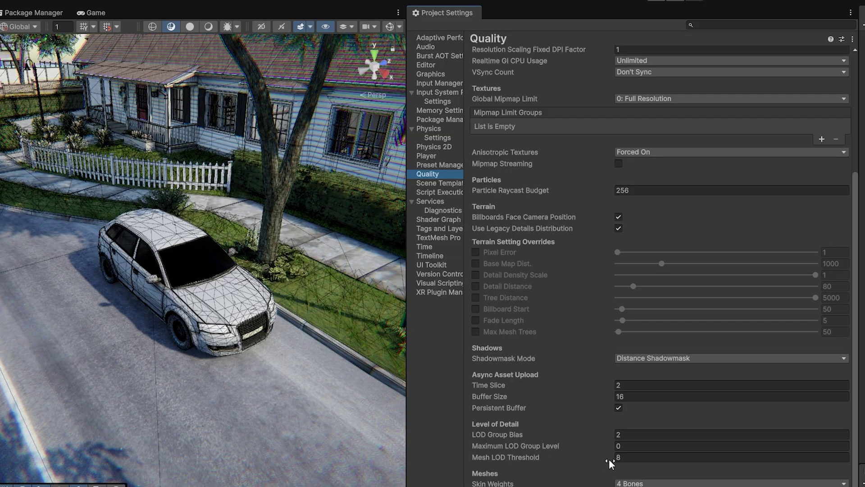
{"action": "left_click_drag", "start_coordinate": [610, 458], "coordinate": [650, 461]}
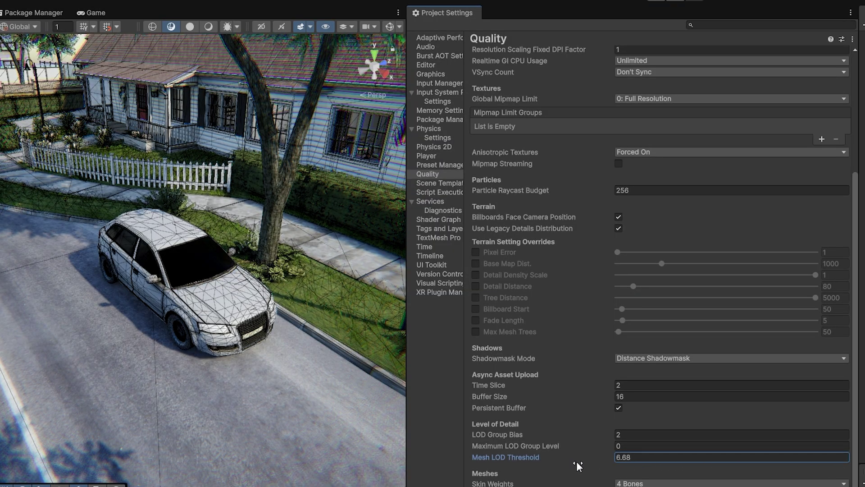
{"action": "left_click_drag", "start_coordinate": [529, 456], "coordinate": [577, 444]}
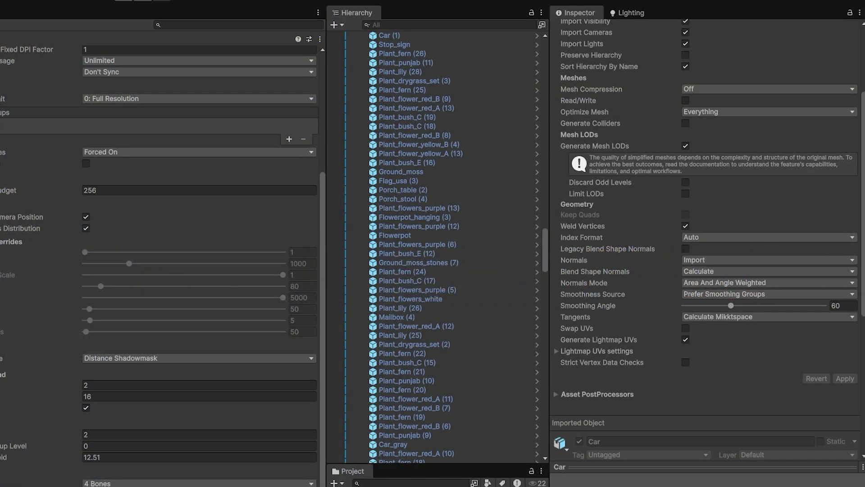
Select Car_gray and test its LOD Selection Bias at -4.79 and 4.94, ending at 0.21
{"action": "left_click", "coordinate": [392, 444]}
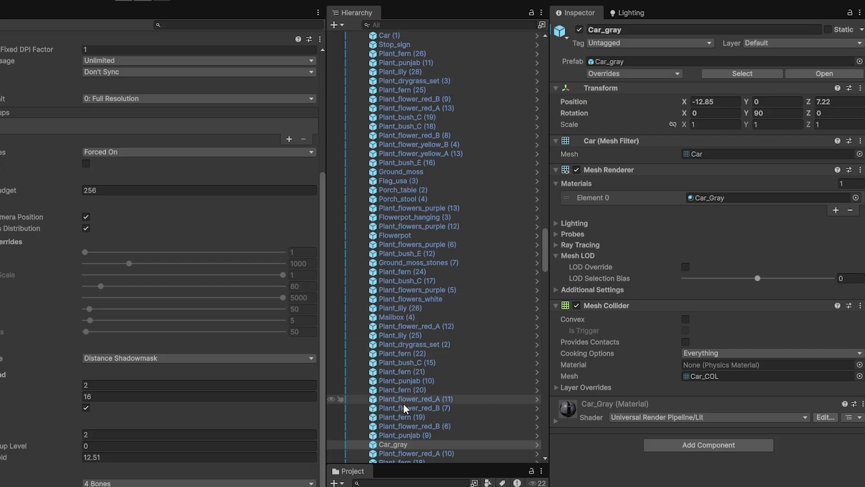
{"action": "left_click", "coordinate": [387, 445]}
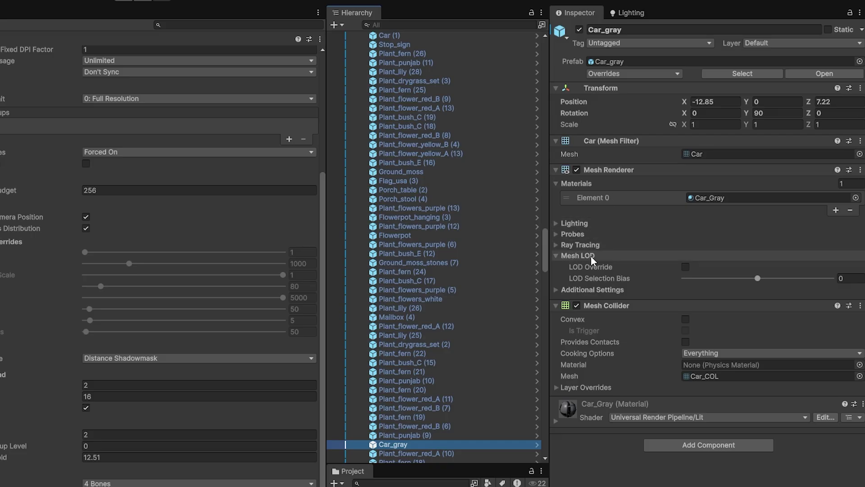
{"action": "left_click_drag", "start_coordinate": [757, 278], "coordinate": [758, 281]}
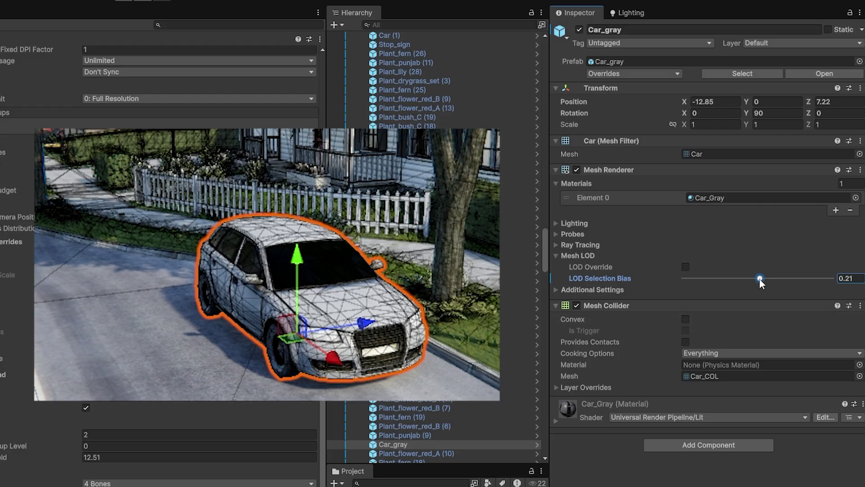
{"action": "left_click_drag", "start_coordinate": [759, 279], "coordinate": [719, 279]}
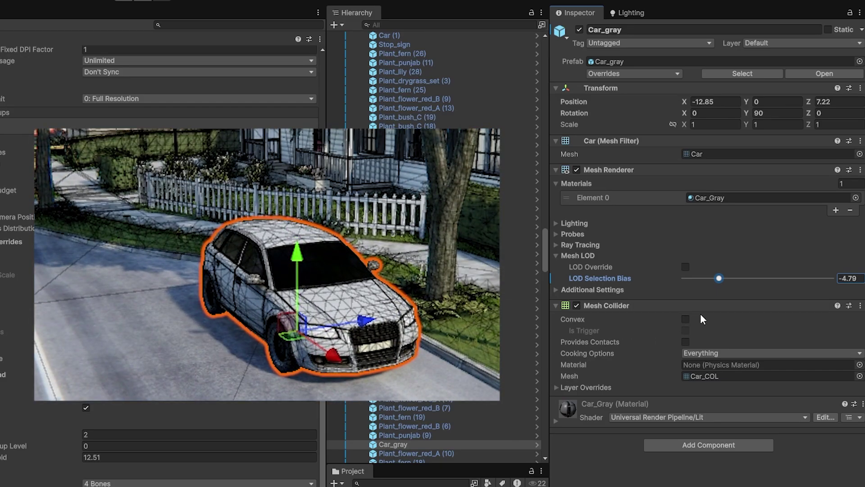
{"action": "left_click_drag", "start_coordinate": [720, 279], "coordinate": [799, 281]}
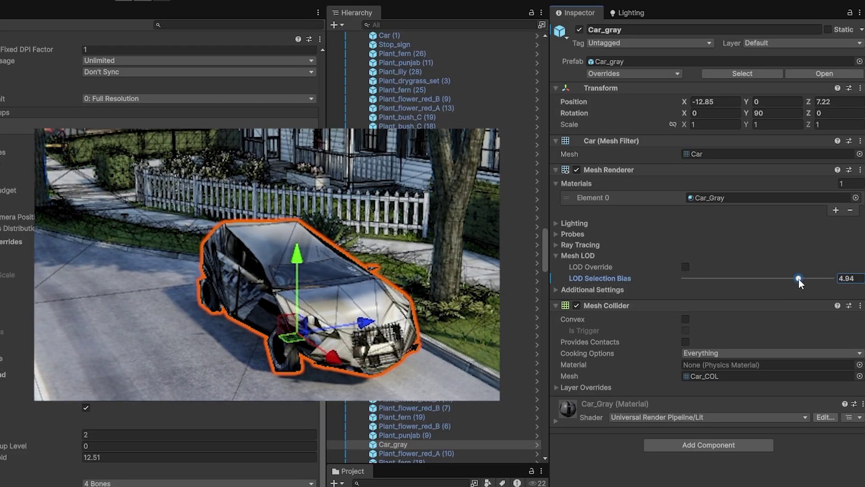
{"action": "left_click_drag", "start_coordinate": [798, 278], "coordinate": [760, 279]}
Enable LOD Override on Car_gray and vary its Override Level
{"action": "left_click", "coordinate": [685, 267]}
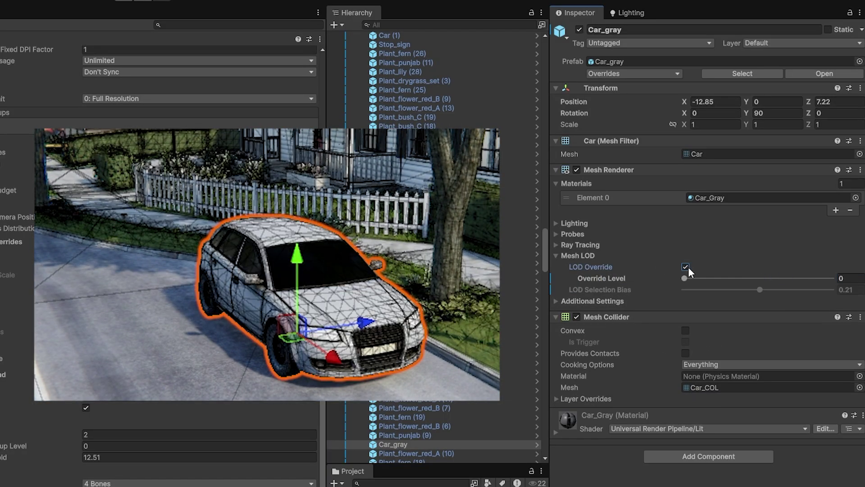
{"action": "left_click_drag", "start_coordinate": [685, 277], "coordinate": [599, 300]}
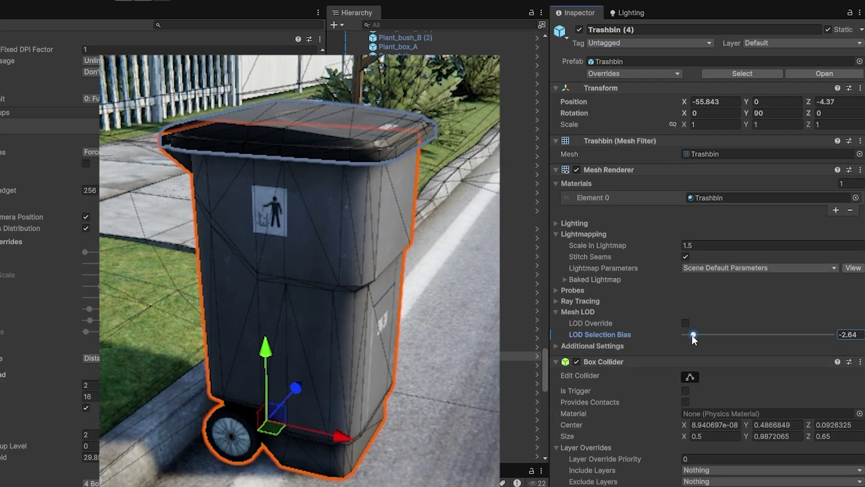
Raise the LOD Selection Bias of Trashbin (4) to 3 and readjust it slightly
{"action": "left_click_drag", "start_coordinate": [691, 334], "coordinate": [830, 336]}
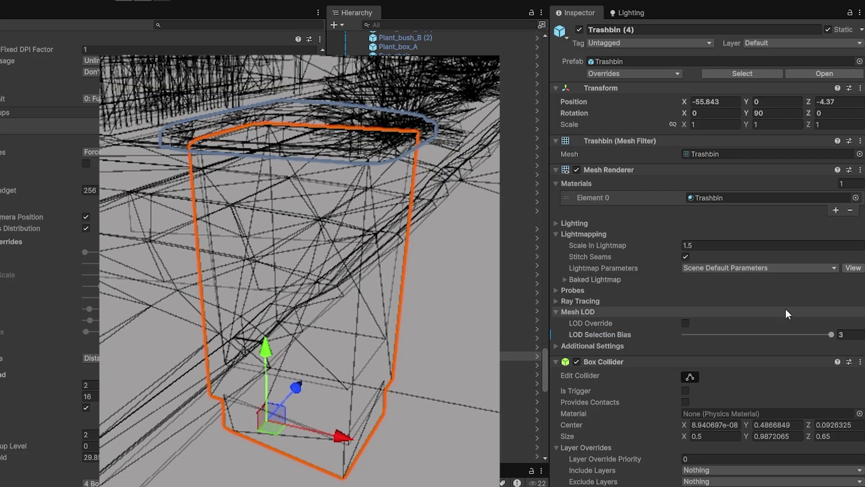
{"action": "mouse_move", "coordinate": [824, 336]}
{"action": "left_mouse_down"}
{"action": "mouse_move", "coordinate": [749, 336]}
{"action": "mouse_move", "coordinate": [815, 335]}
{"action": "left_mouse_up"}
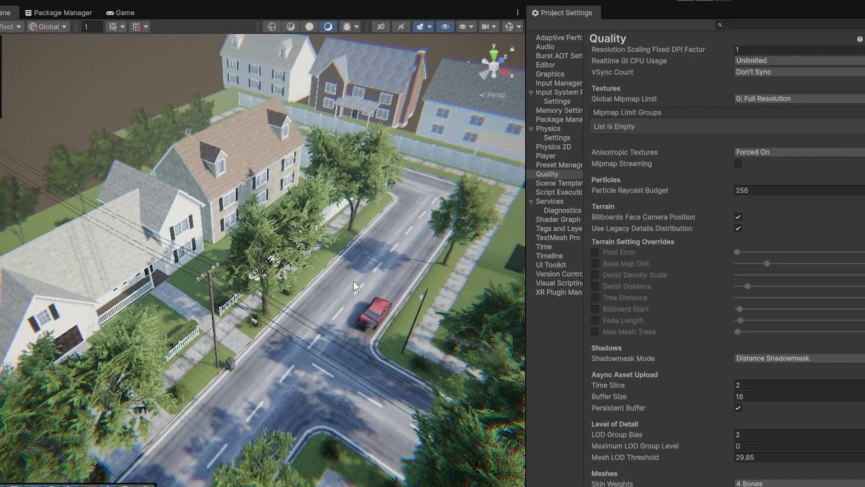
{"action": "scroll", "coordinate": [353, 281], "scroll_direction": "up", "scroll_amount": 5}
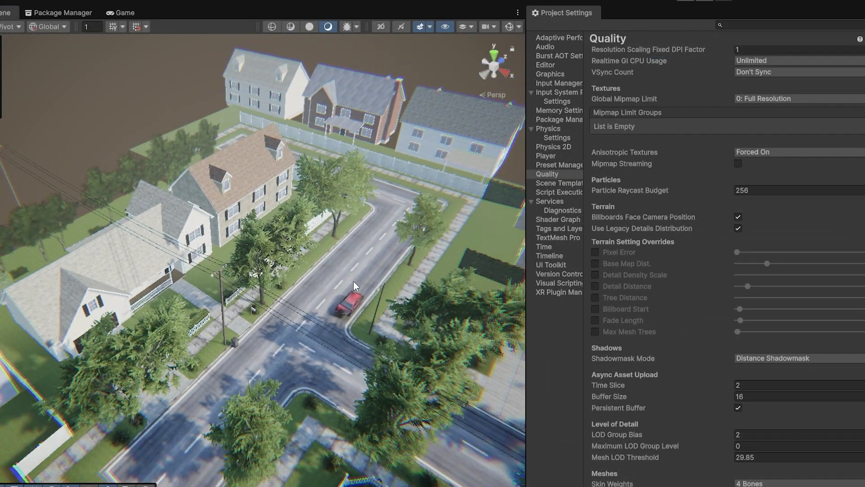
{"action": "left_click_drag", "start_coordinate": [342, 274], "coordinate": [278, 268], "text": "alt"}
{"action": "scroll", "coordinate": [277, 269], "scroll_direction": "up", "scroll_amount": 4}
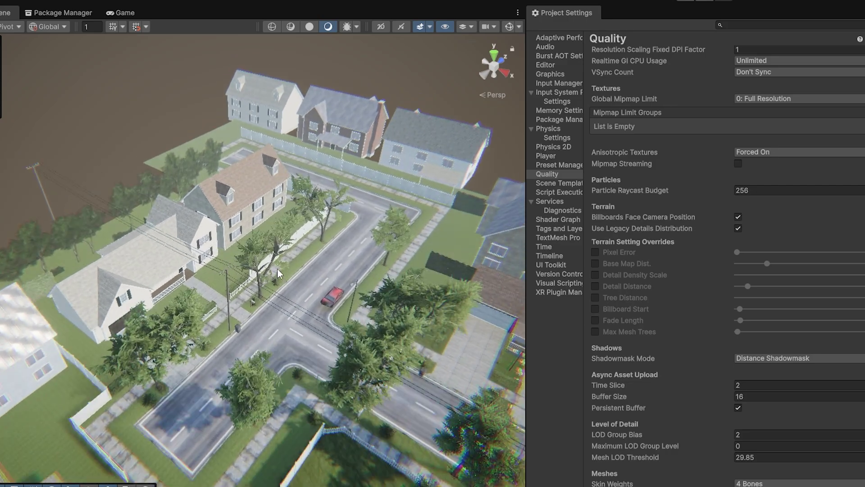
{"action": "scroll", "coordinate": [277, 269], "scroll_direction": "up", "scroll_amount": 3}
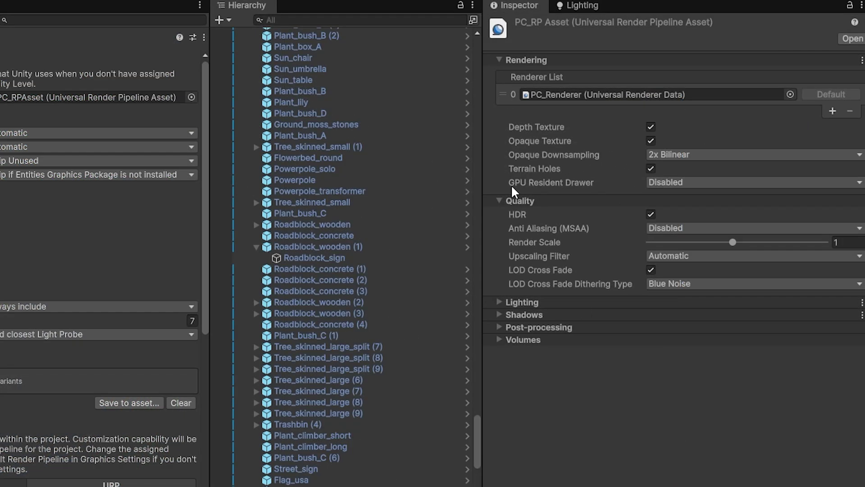
Set the render pipeline asset's GPU Resident Drawer to Instanced Drawing and the Graphics settings' Batch Renderer Group Variants to Keep All
{"action": "left_click", "coordinate": [673, 185]}
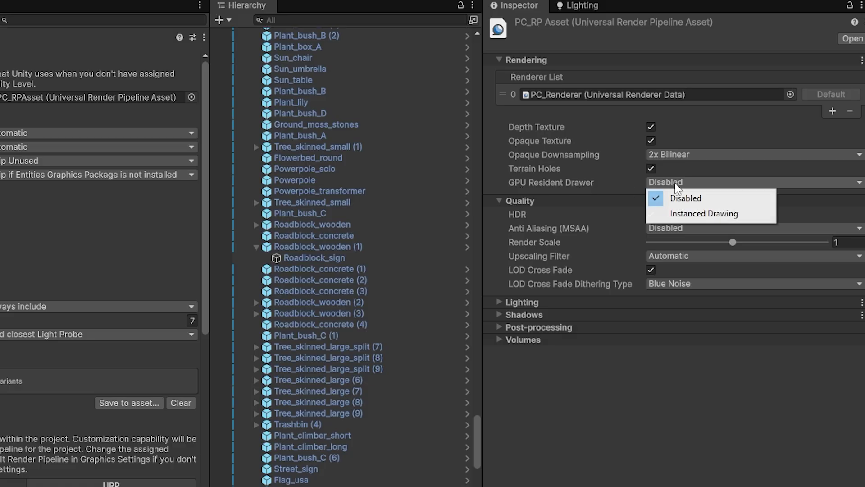
{"action": "left_click", "coordinate": [696, 215]}
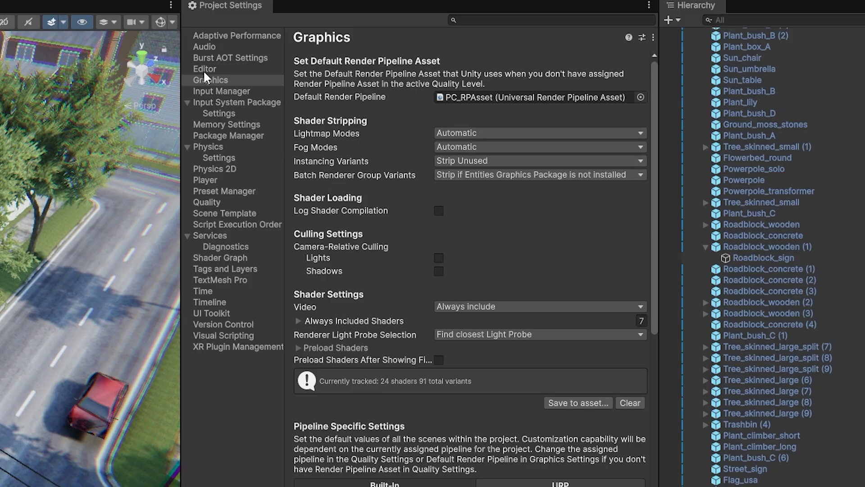
{"action": "left_click", "coordinate": [209, 81]}
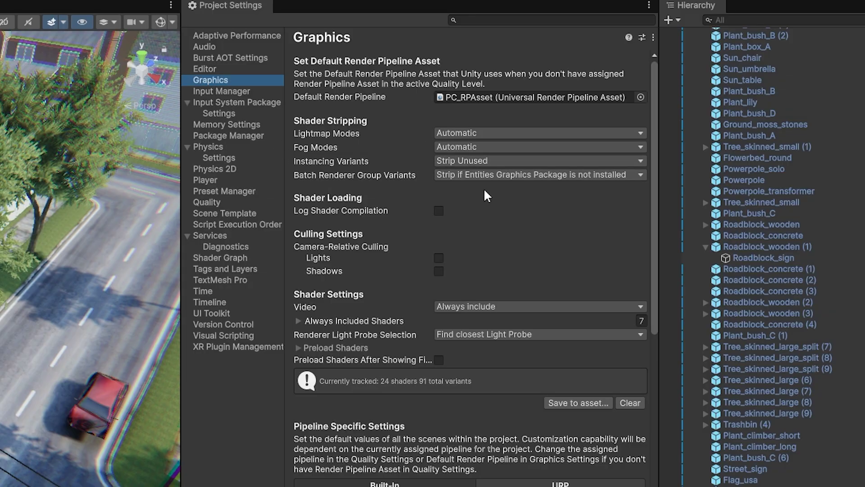
{"action": "left_click", "coordinate": [484, 175]}
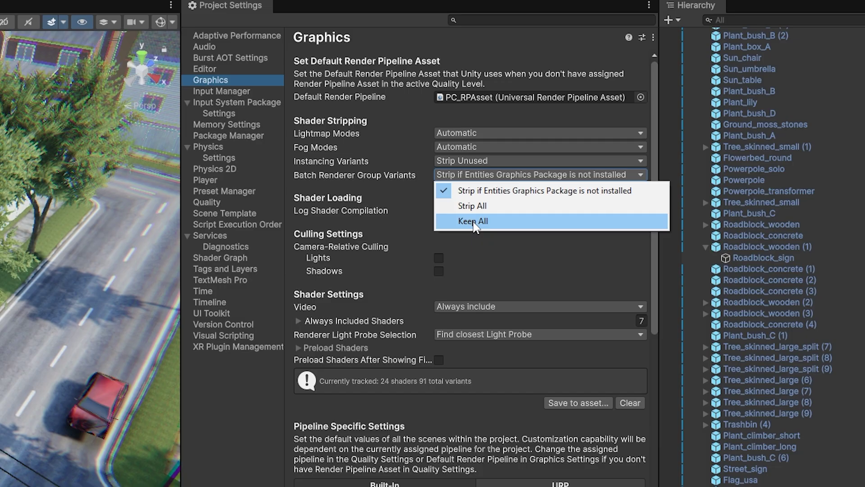
{"action": "left_click", "coordinate": [473, 221]}
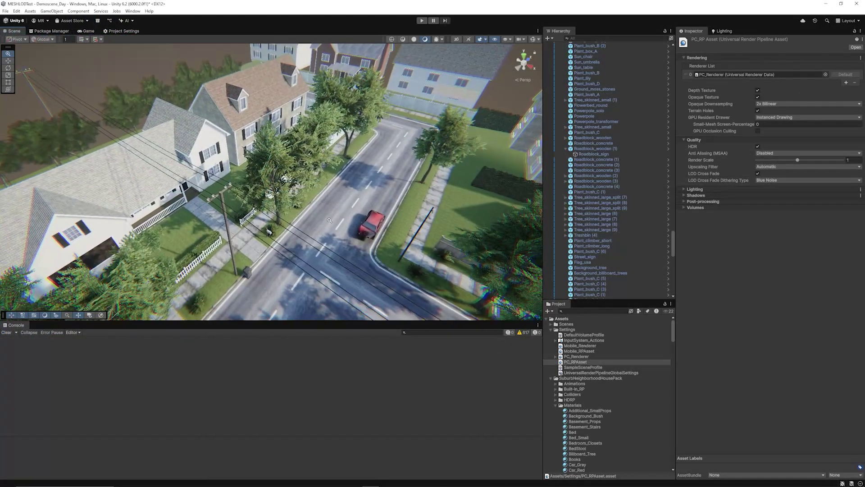
Frame Car_gray and, with its LOD Override off, set its LOD Selection Bias to -2.15
{"action": "right_click_drag", "start_coordinate": [320, 151], "coordinate": [335, 273], "text": "alt"}
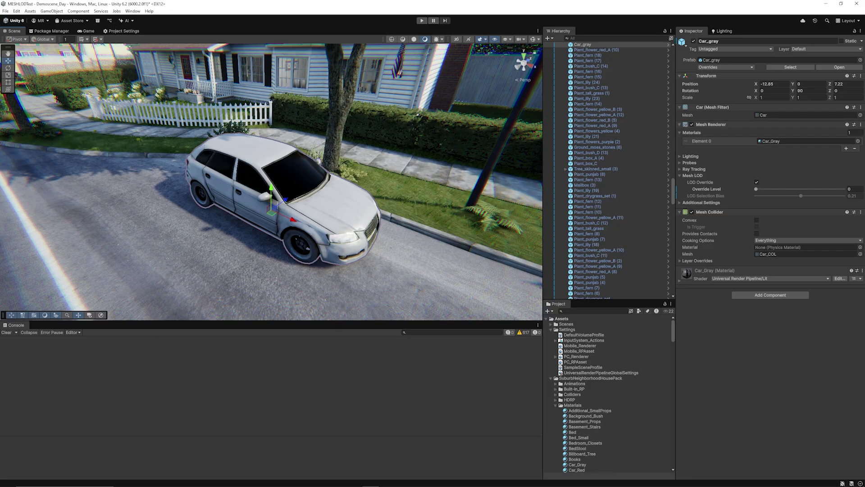
{"action": "scroll", "coordinate": [354, 202], "scroll_direction": "down", "scroll_amount": 10}
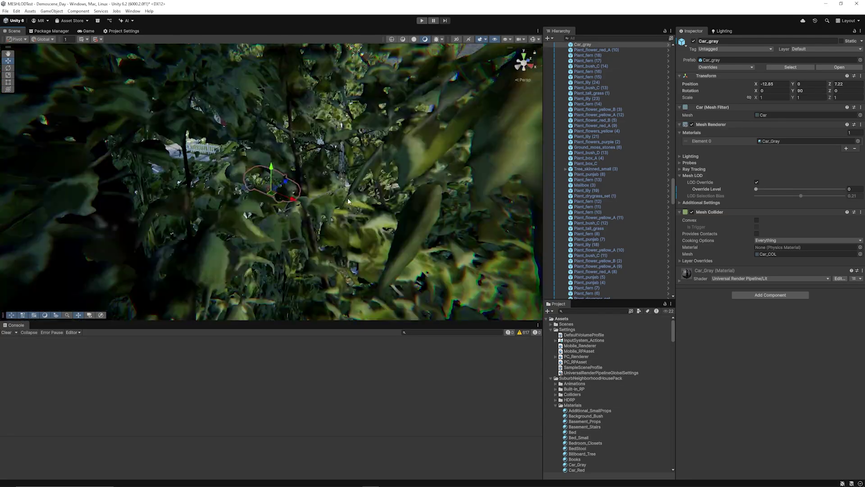
{"action": "key", "text": "f"}
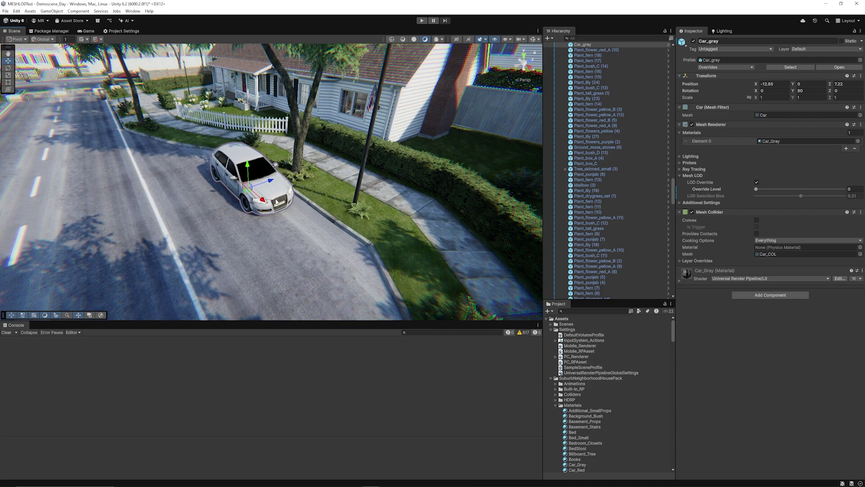
{"action": "scroll", "coordinate": [232, 208], "scroll_direction": "up", "scroll_amount": 2}
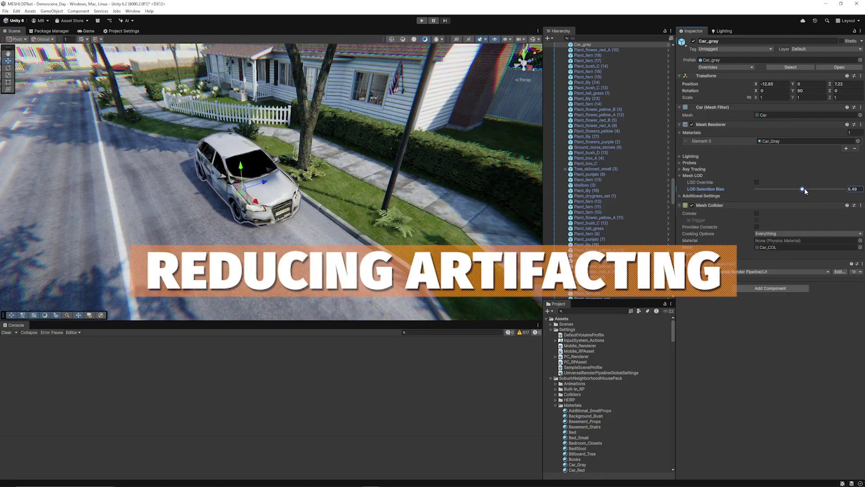
{"action": "mouse_move", "coordinate": [804, 189]}
{"action": "left_mouse_down"}
{"action": "mouse_move", "coordinate": [824, 189]}
{"action": "mouse_move", "coordinate": [783, 188]}
{"action": "mouse_move", "coordinate": [789, 188]}
{"action": "left_mouse_up"}
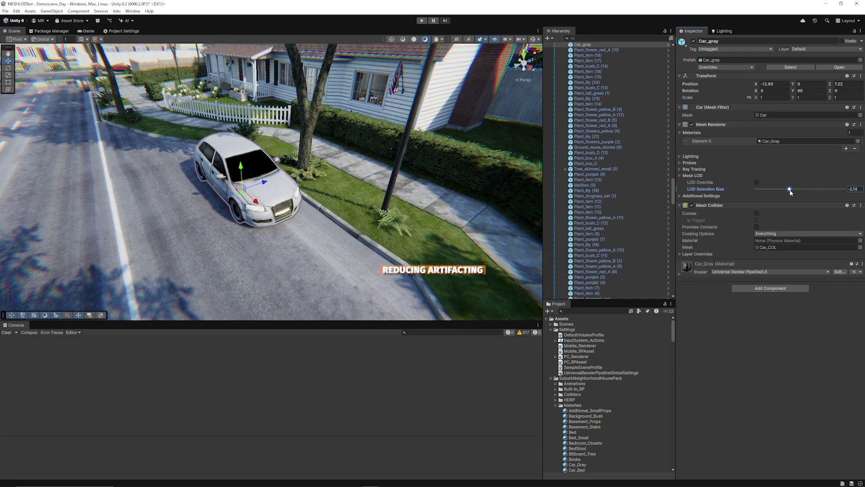
{"action": "scroll", "coordinate": [267, 182], "scroll_direction": "up", "scroll_amount": 3}
{"action": "scroll", "coordinate": [268, 182], "scroll_direction": "down", "scroll_amount": 3}
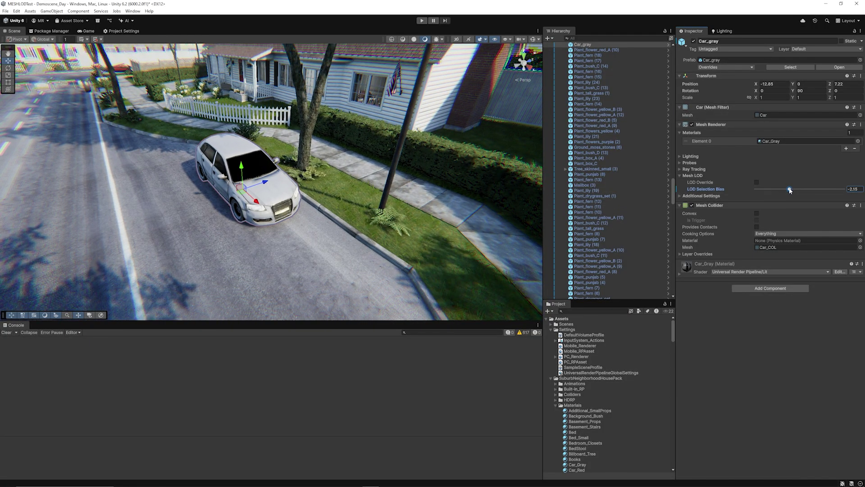
{"action": "mouse_move", "coordinate": [789, 190]}
{"action": "left_mouse_down"}
{"action": "mouse_move", "coordinate": [780, 191]}
{"action": "mouse_move", "coordinate": [790, 191]}
{"action": "left_mouse_up"}
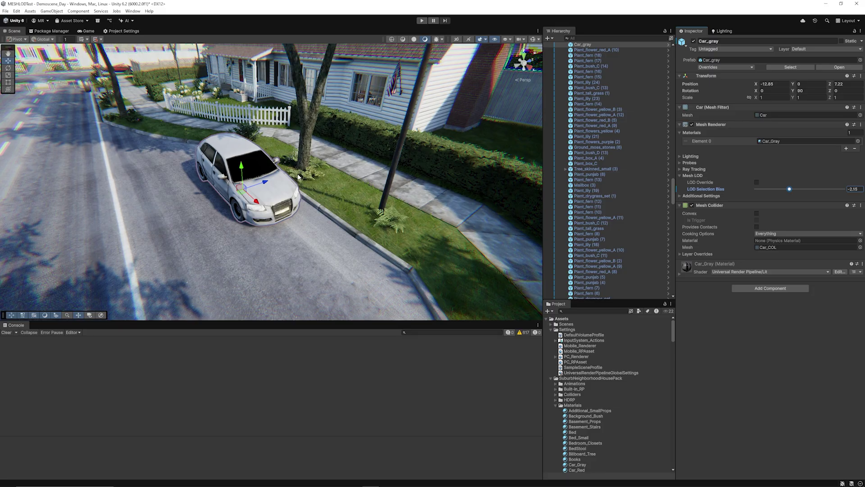
{"action": "scroll", "coordinate": [614, 120], "scroll_direction": "up", "scroll_amount": 5}
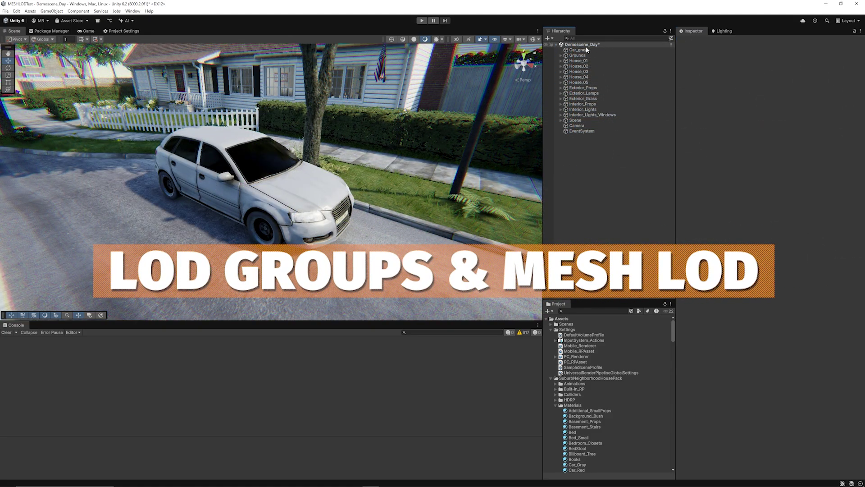
Create an empty GameObject in the scene and name it Car_LODGROUP
{"action": "right_click", "coordinate": [581, 187]}
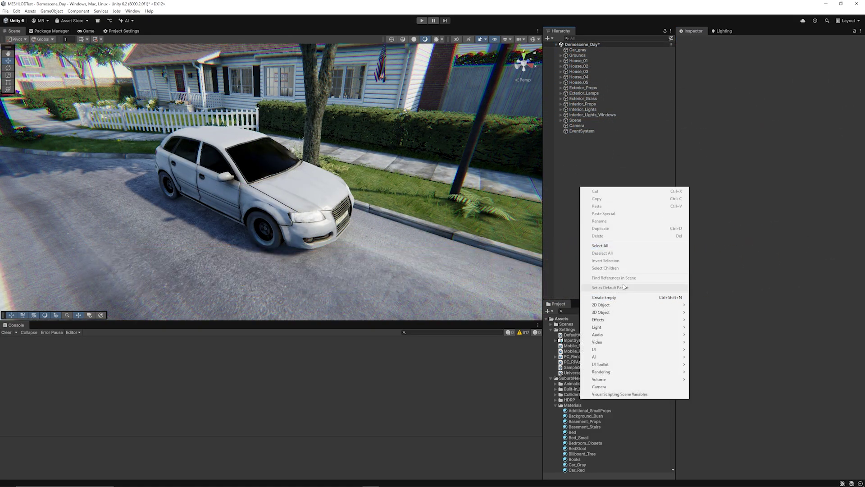
{"action": "left_click", "coordinate": [604, 298]}
{"action": "type", "text": "Car_LODGROUP"}
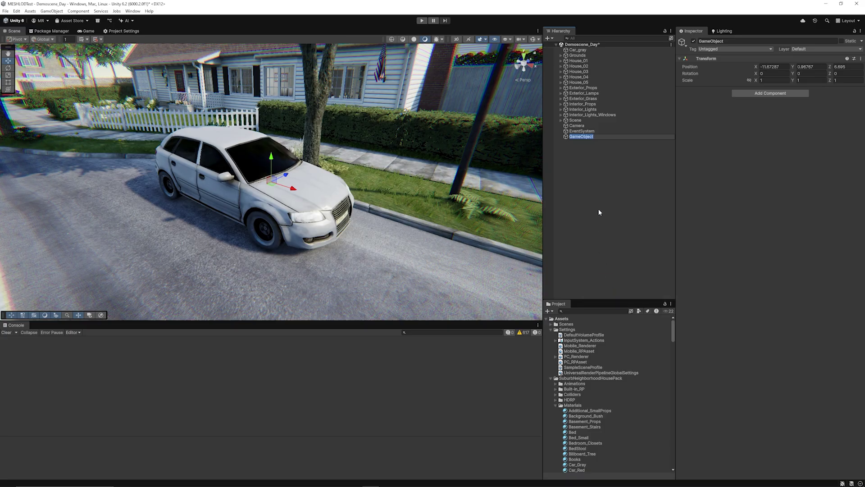
{"action": "key", "text": "Return"}
Add an LOD Group component to Car_LODGROUP and make Car_gray its child
{"action": "left_click", "coordinate": [760, 93]}
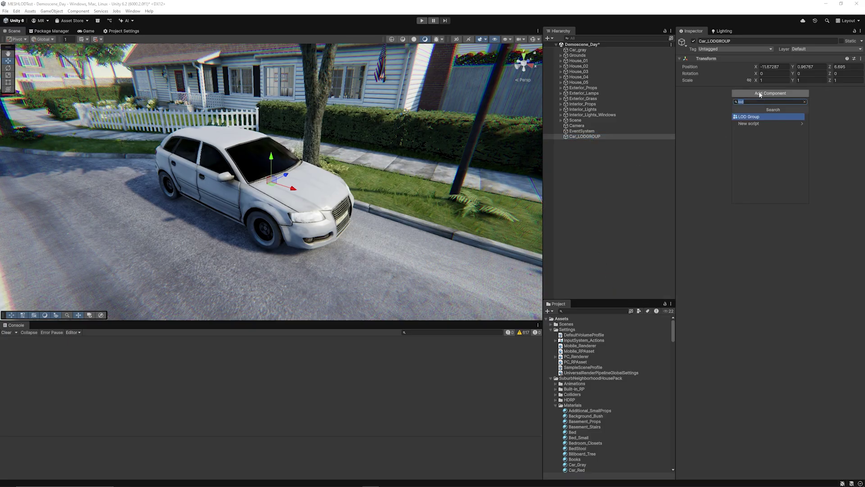
{"action": "type", "text": "lo"}
{"action": "key", "text": "Return"}
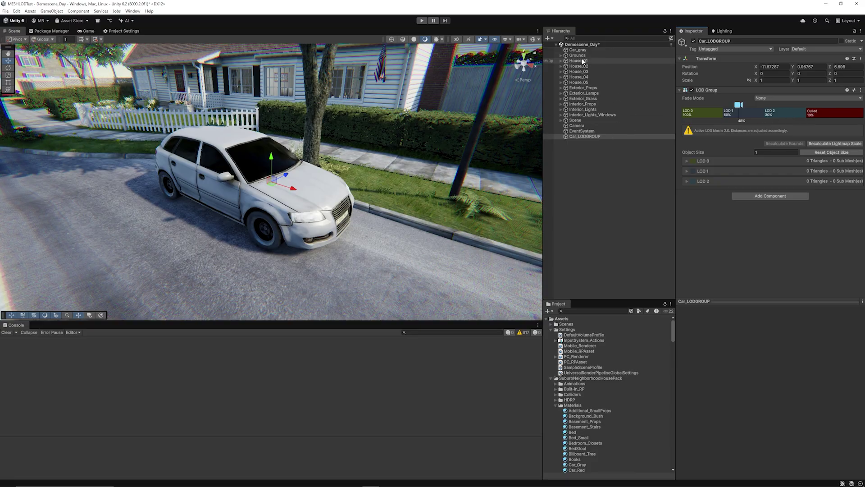
{"action": "left_click_drag", "start_coordinate": [580, 54], "coordinate": [587, 137]}
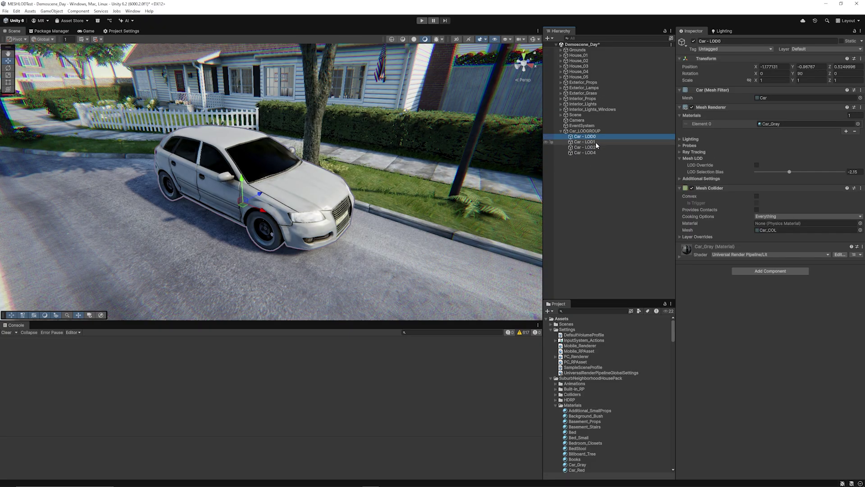
Review the four car copies under Car_LODGROUP and their Mesh LOD settings, from Car - LOD0 through Car - LOD4
{"action": "left_click", "coordinate": [585, 142]}
{"action": "left_click", "coordinate": [585, 146]}
{"action": "left_click", "coordinate": [585, 153]}
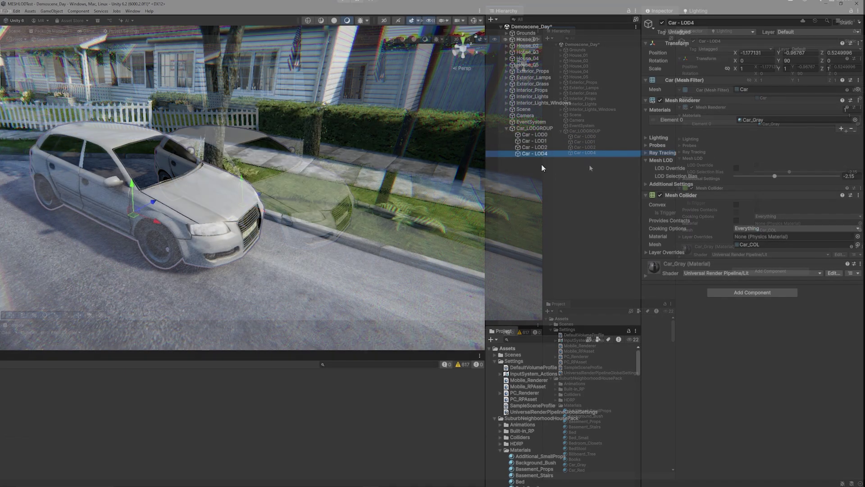
{"action": "left_click", "coordinate": [543, 141]}
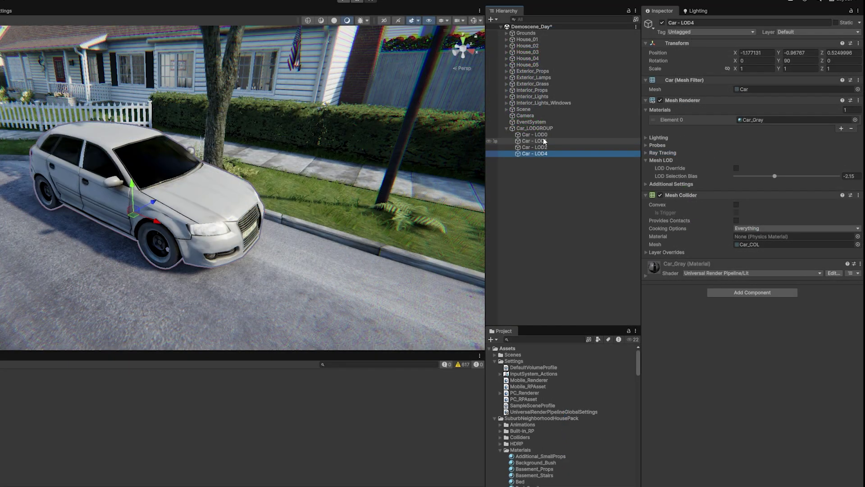
{"action": "left_click", "coordinate": [543, 134]}
{"action": "left_click", "coordinate": [544, 141]}
{"action": "left_click", "coordinate": [545, 148]}
{"action": "left_click", "coordinate": [546, 154]}
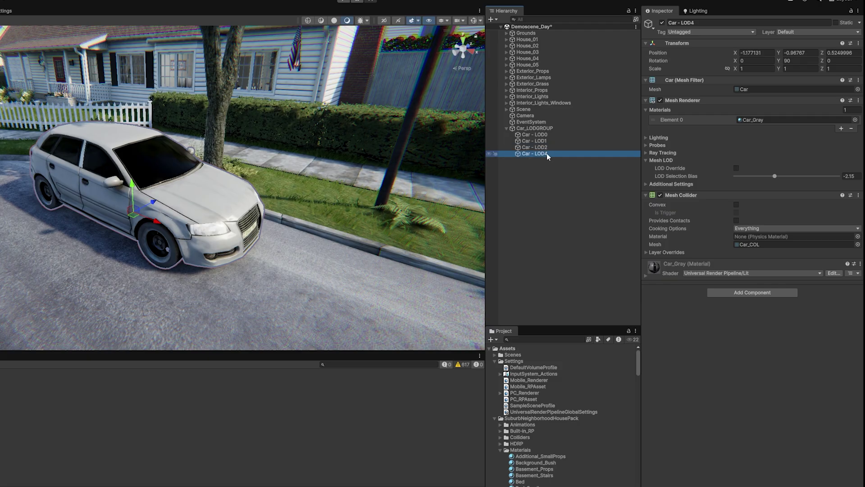
{"action": "left_click", "coordinate": [534, 134]}
{"action": "left_click", "coordinate": [536, 148]}
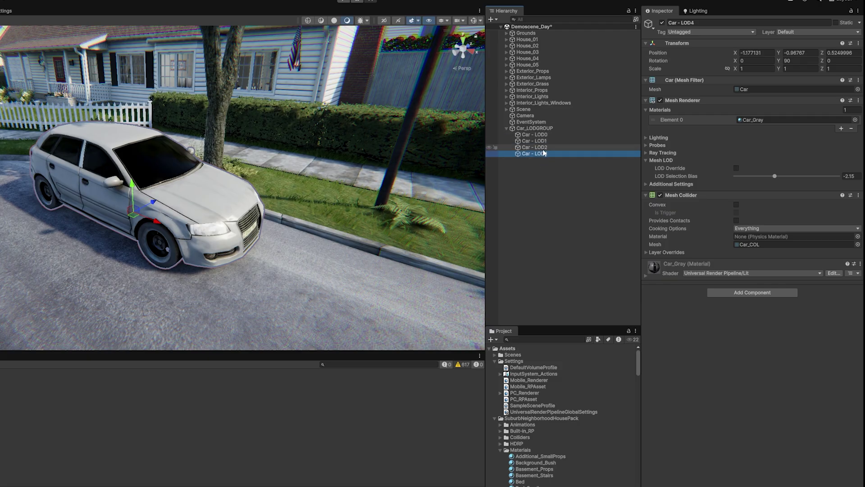
{"action": "left_click", "coordinate": [538, 153]}
Enable LOD Override on Car - LOD0 and Car - LOD1, and adjust the Override Level of Car - LOD1
{"action": "left_click", "coordinate": [528, 135]}
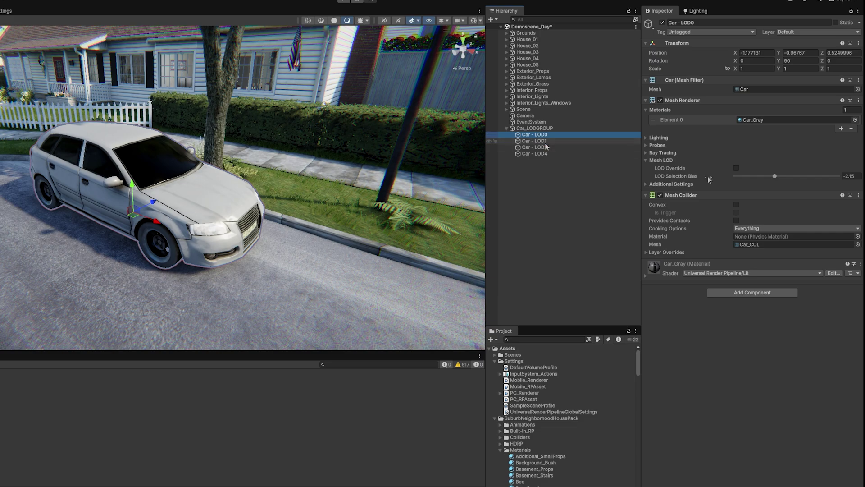
{"action": "left_click", "coordinate": [737, 168]}
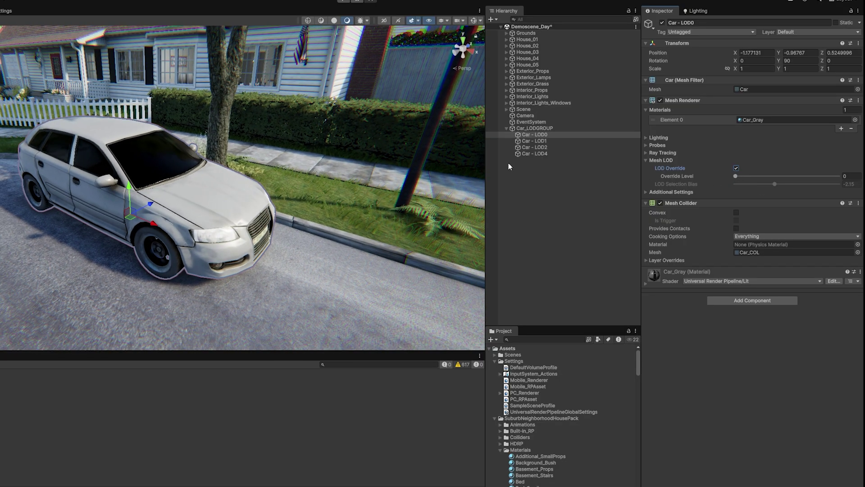
{"action": "left_click", "coordinate": [546, 140]}
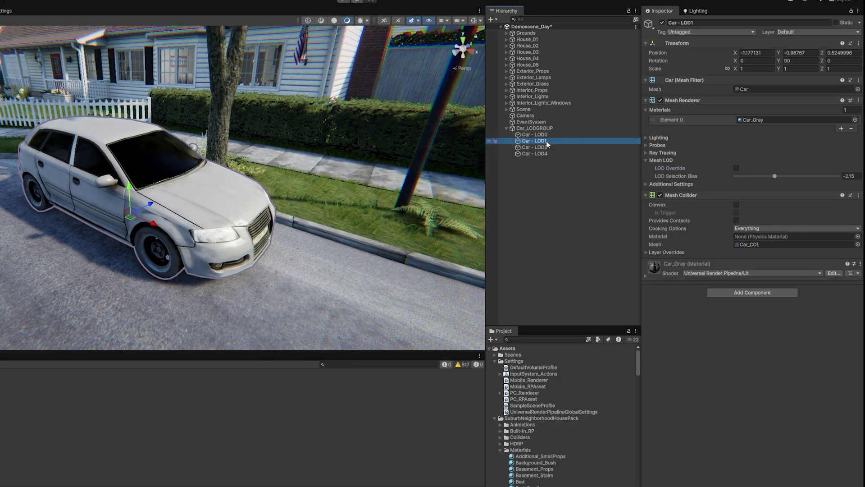
{"action": "left_click", "coordinate": [736, 168]}
{"action": "left_click", "coordinate": [735, 177]}
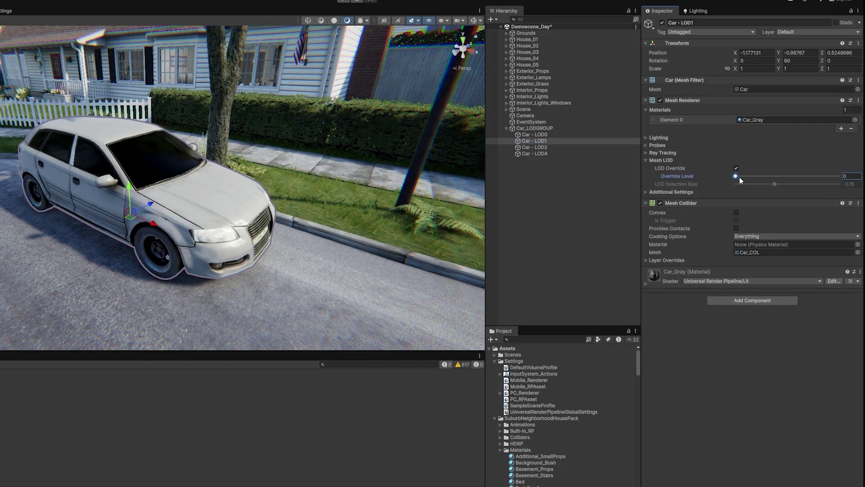
{"action": "left_click_drag", "start_coordinate": [739, 178], "coordinate": [748, 178]}
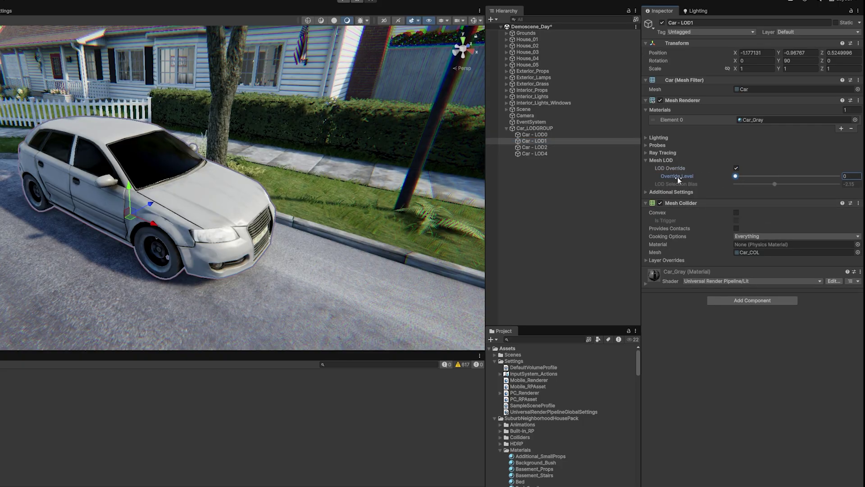
{"action": "left_click", "coordinate": [738, 176]}
Enable LOD Override on Car - LOD2 and set its Override Level to 2
{"action": "left_click", "coordinate": [531, 147]}
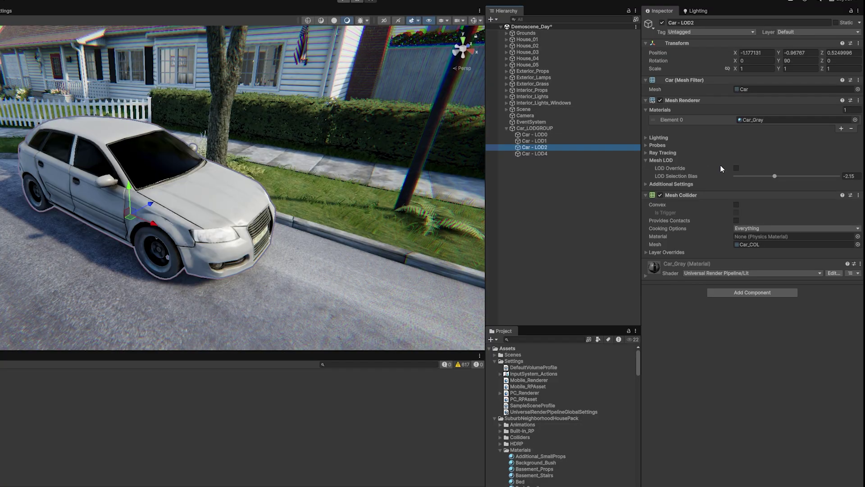
{"action": "left_click", "coordinate": [736, 168]}
{"action": "left_click_drag", "start_coordinate": [736, 176], "coordinate": [753, 177]}
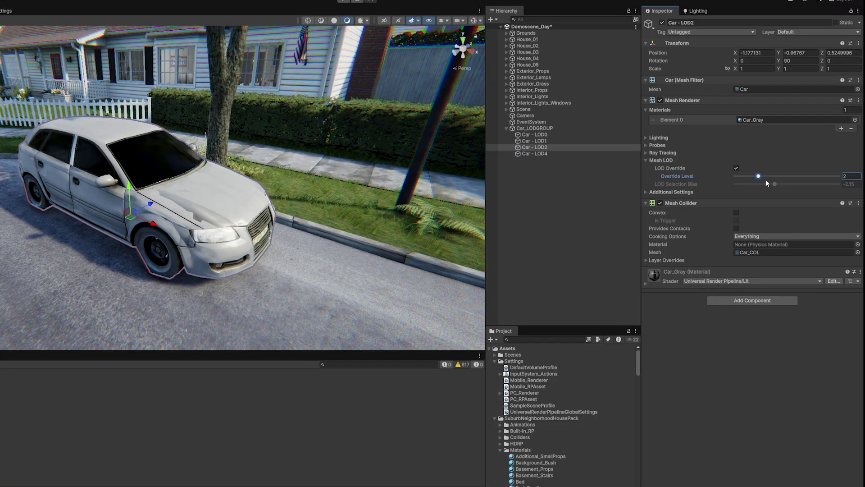
Enable LOD Override on Car - LOD4 and raise its Override Level
{"action": "left_click", "coordinate": [557, 154]}
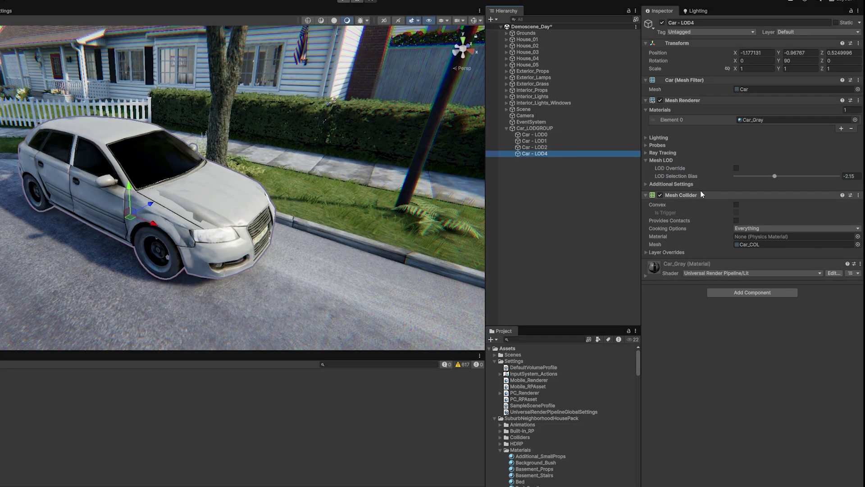
{"action": "left_click", "coordinate": [737, 168]}
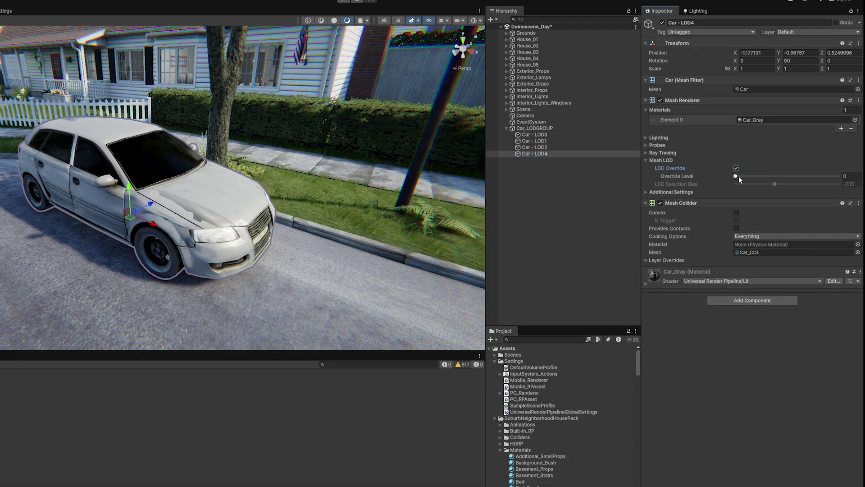
{"action": "left_click_drag", "start_coordinate": [739, 177], "coordinate": [769, 176]}
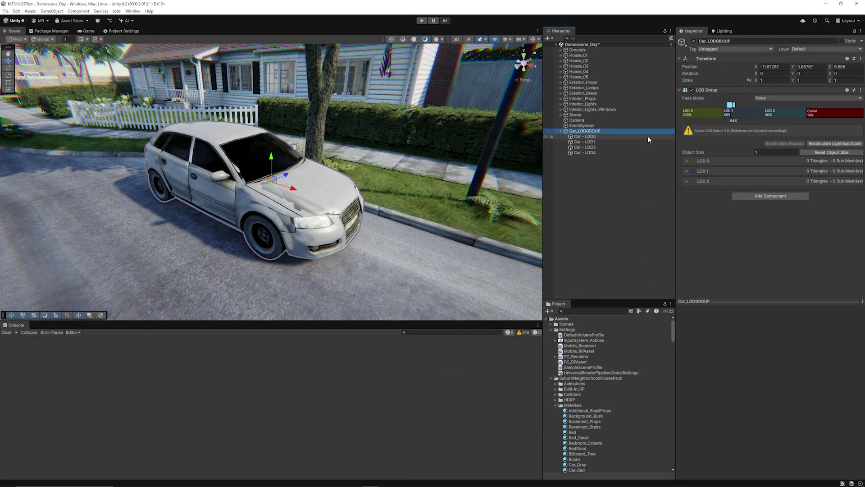
Assign Car - LOD0, Car - LOD1 and Car - LOD2 as renderers of LOD 0, LOD 1 and LOD 2 in Car_LODGROUP's LOD Group
{"action": "left_click", "coordinate": [701, 113]}
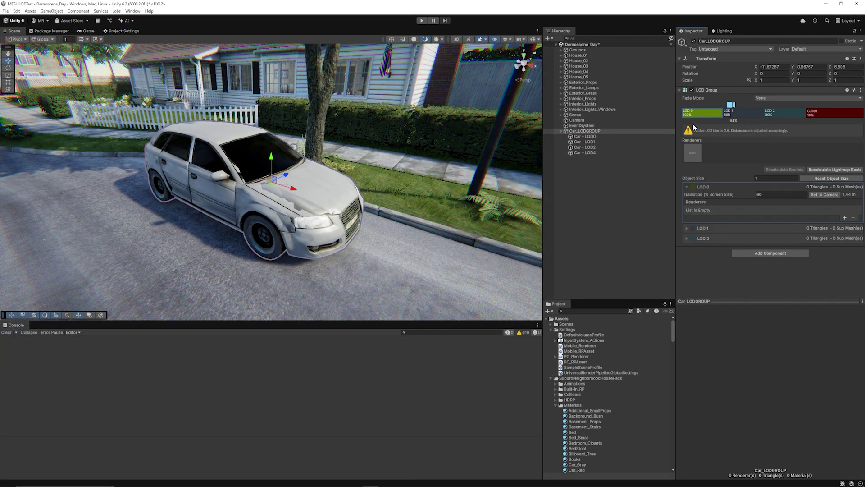
{"action": "left_click", "coordinate": [585, 137]}
{"action": "left_click_drag", "start_coordinate": [587, 141], "coordinate": [692, 155]}
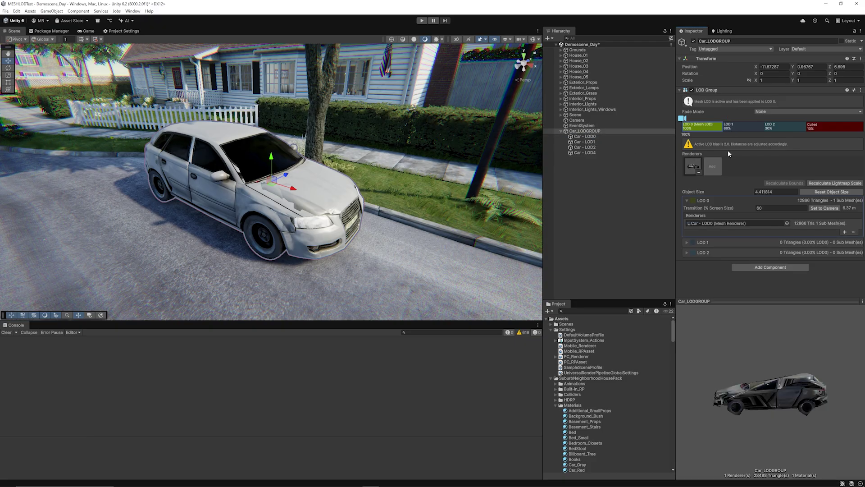
{"action": "left_click", "coordinate": [736, 128]}
{"action": "left_click_drag", "start_coordinate": [596, 143], "coordinate": [693, 167]}
{"action": "left_click", "coordinate": [778, 126]}
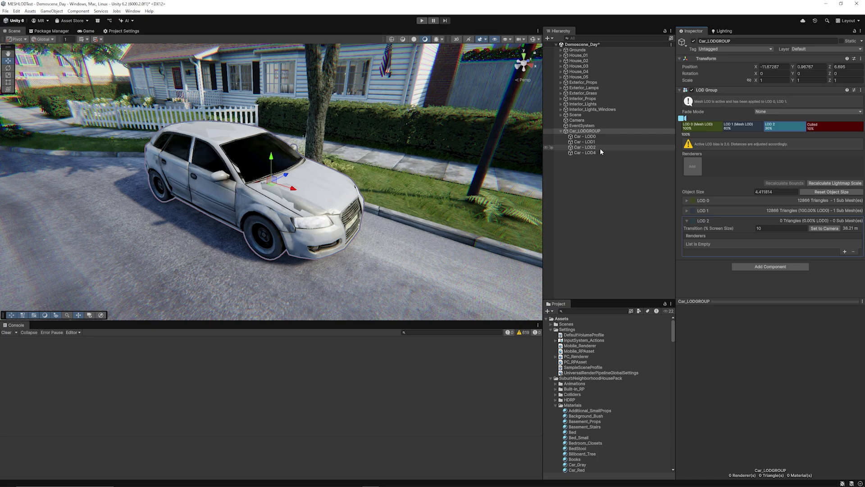
{"action": "left_click_drag", "start_coordinate": [599, 148], "coordinate": [693, 166]}
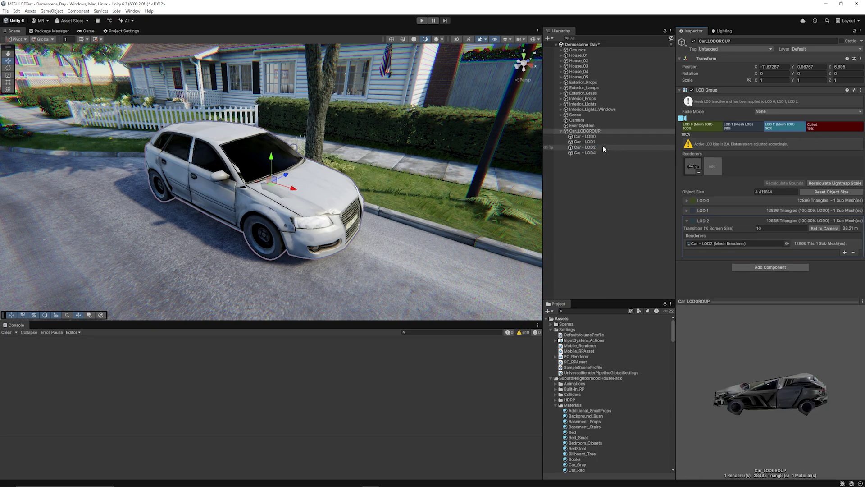
Insert an LOD 3 level before Culled, assign Car - LOD4 as its renderer, and rename that object Car - LOD3
{"action": "right_click", "coordinate": [793, 131]}
{"action": "left_click", "coordinate": [817, 132]}
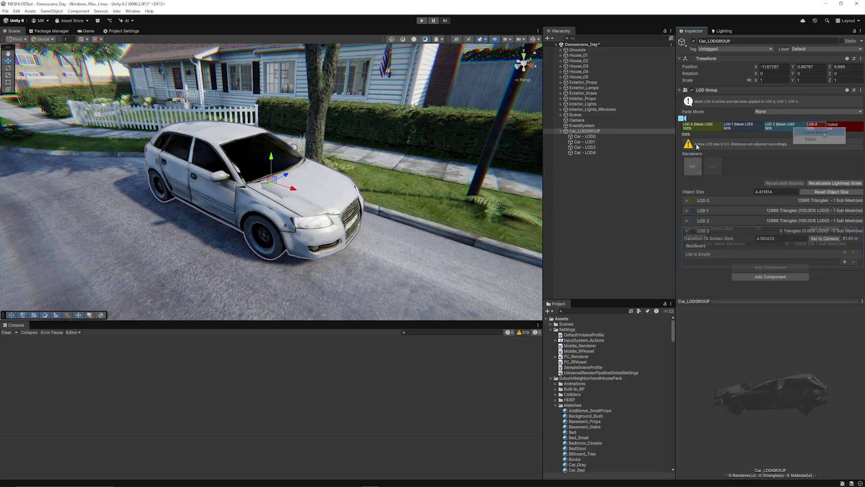
{"action": "left_click_drag", "start_coordinate": [585, 153], "coordinate": [696, 166]}
{"action": "left_click", "coordinate": [599, 153]}
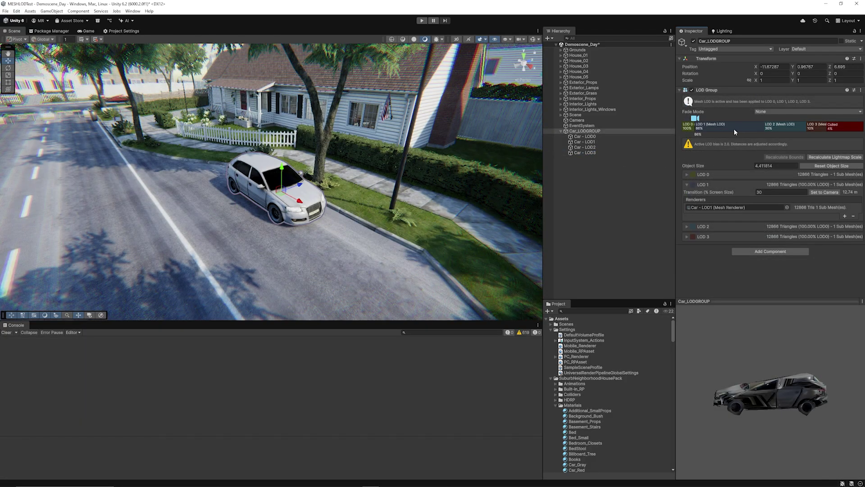
Adjust the LOD Group transitions so LOD 2 starts at about 66% and LOD 3 at about 56%
{"action": "left_click_drag", "start_coordinate": [761, 126], "coordinate": [717, 126]}
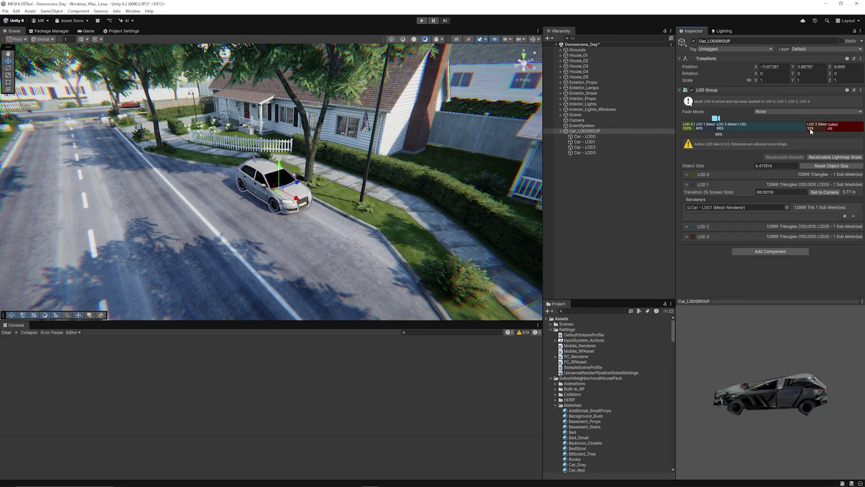
{"action": "mouse_move", "coordinate": [806, 127]}
{"action": "left_mouse_down"}
{"action": "mouse_move", "coordinate": [689, 120]}
{"action": "mouse_move", "coordinate": [766, 128]}
{"action": "mouse_move", "coordinate": [690, 129]}
{"action": "left_mouse_up"}
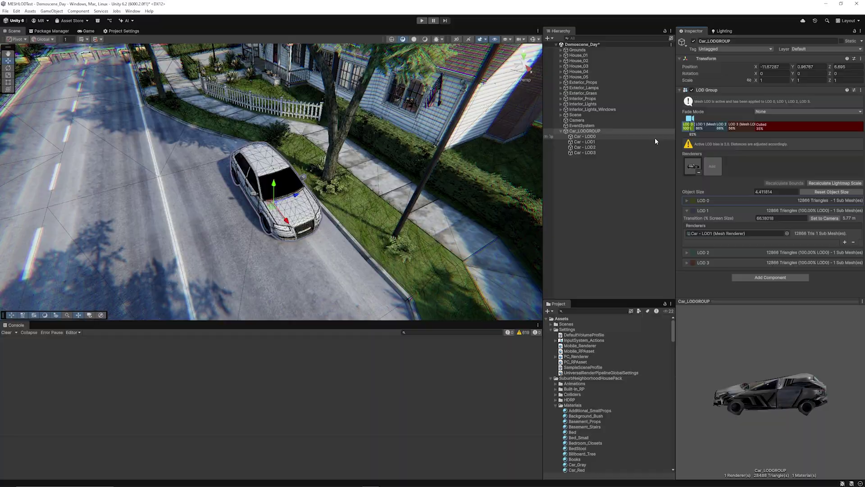
Review the Mesh LOD override settings of Car - LOD1, Car - LOD2 and Car - LOD3
{"action": "left_click", "coordinate": [585, 141]}
{"action": "left_click", "coordinate": [588, 147]}
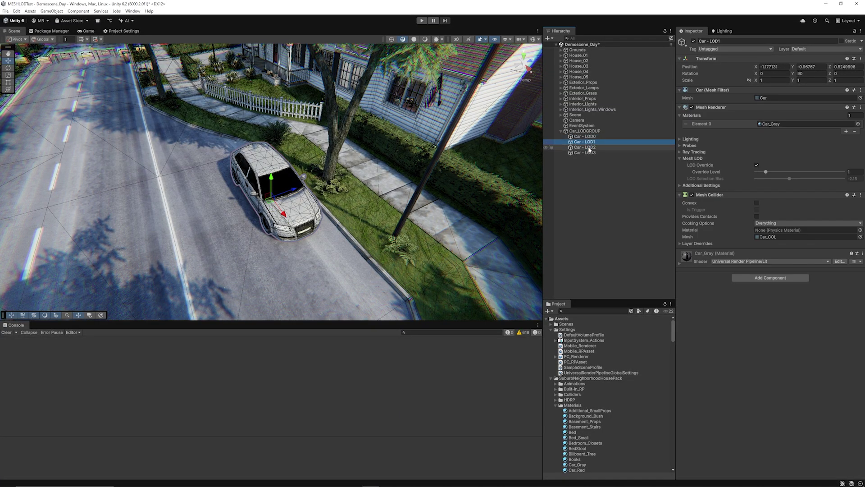
{"action": "left_click", "coordinate": [589, 152]}
{"action": "key", "text": "Left"}
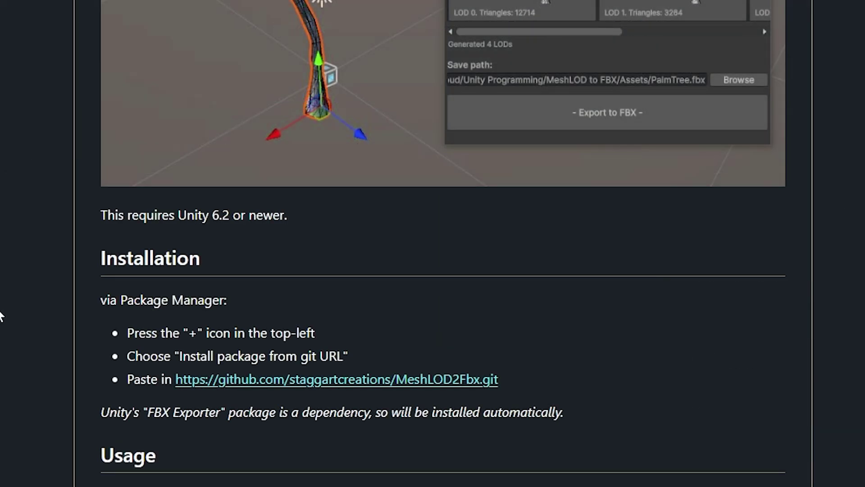
{"action": "left_click_drag", "start_coordinate": [499, 382], "coordinate": [175, 382]}
{"action": "key", "text": "ctrl+c"}
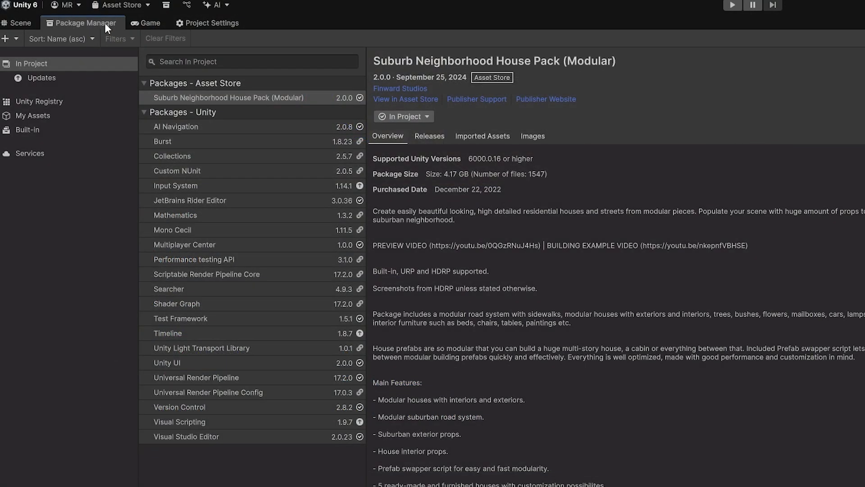
{"action": "left_click", "coordinate": [216, 1]}
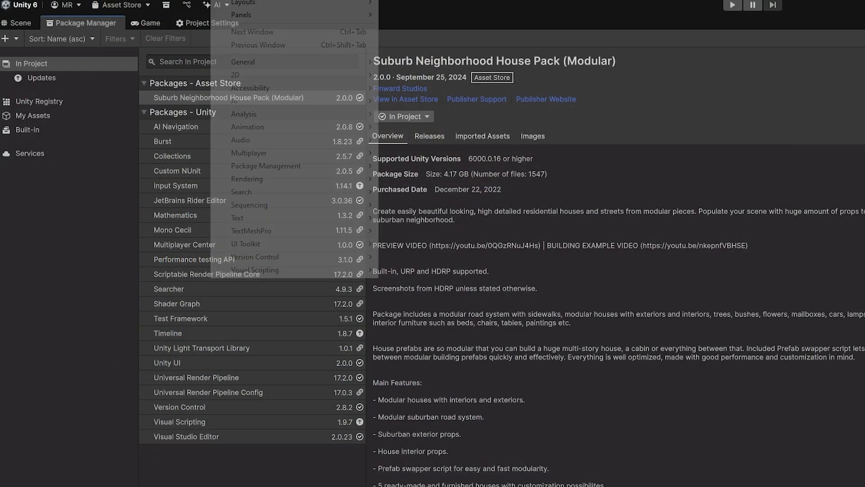
{"action": "mouse_move", "coordinate": [266, 166]}
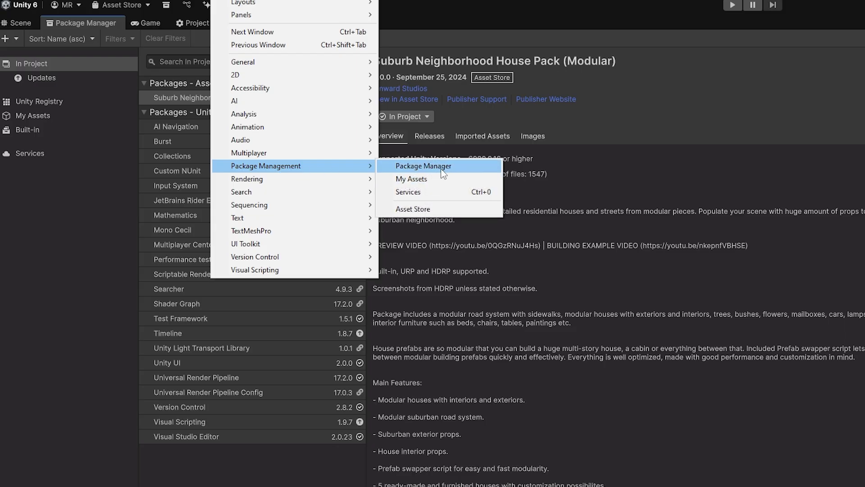
{"action": "left_click", "coordinate": [405, 168]}
{"action": "left_click", "coordinate": [16, 39]}
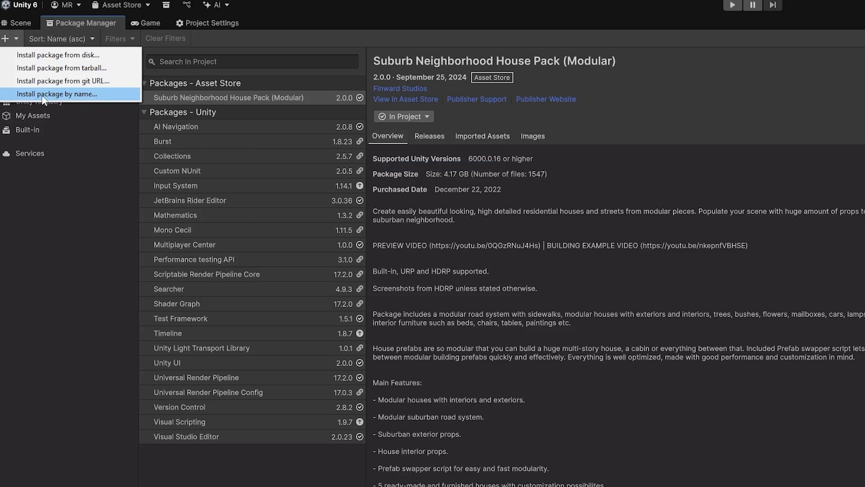
{"action": "left_click", "coordinate": [58, 80]}
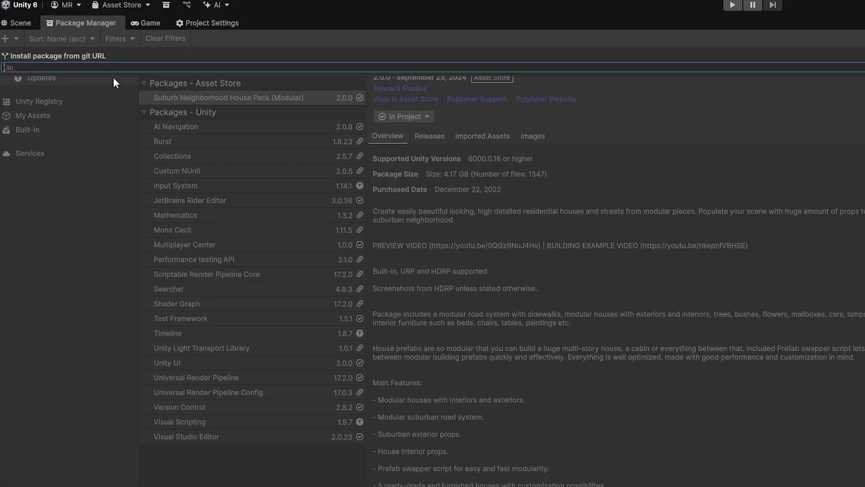
{"action": "key", "text": "ctrl+v"}
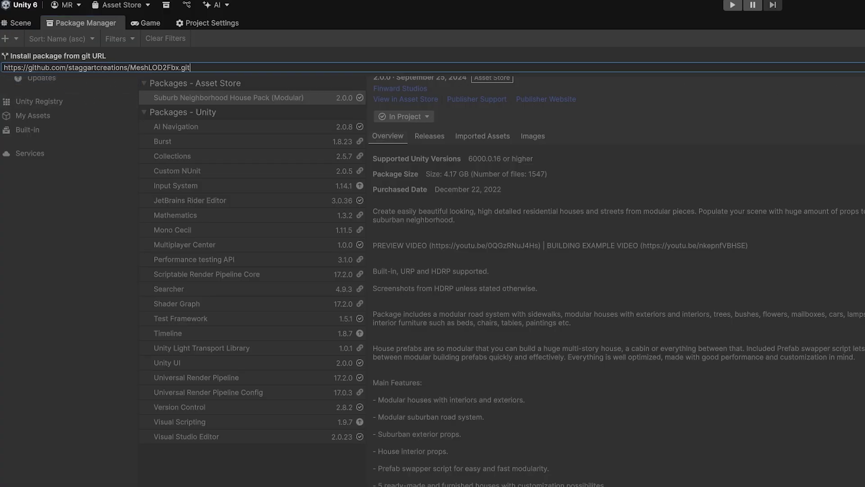
{"action": "key", "text": "Return"}
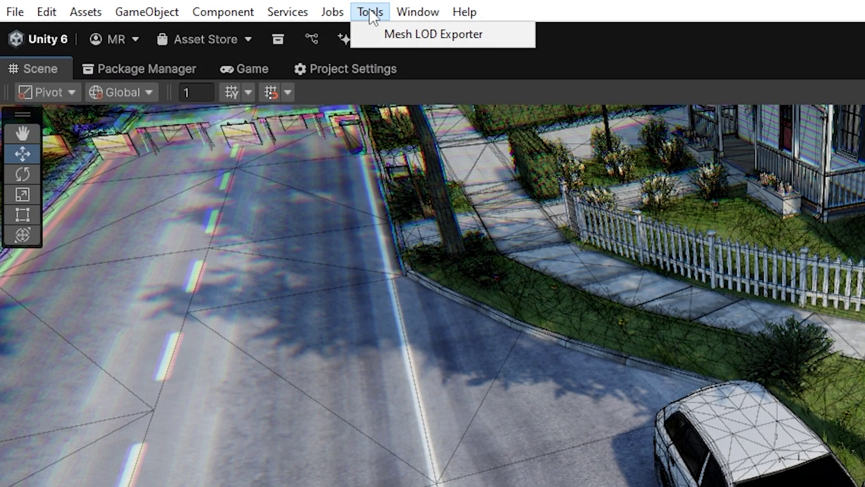
Open the Mesh LOD Exporter and choose the Car mesh as the source mesh
{"action": "left_click", "coordinate": [403, 34]}
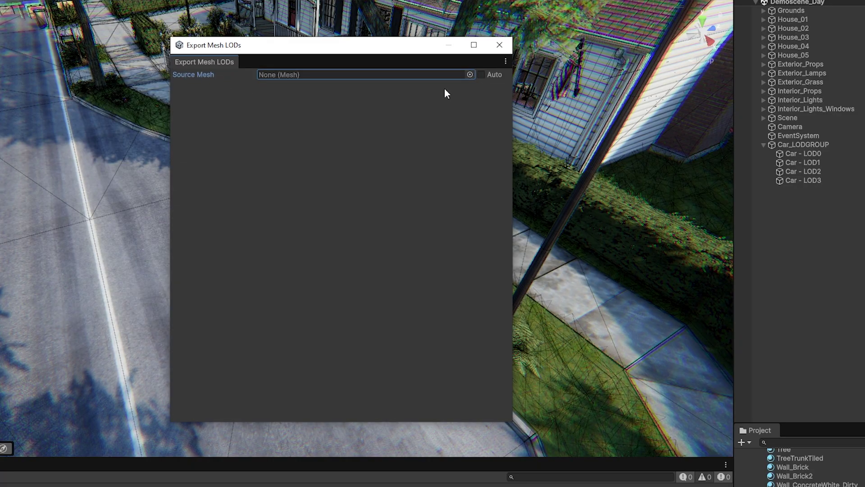
{"action": "left_click", "coordinate": [469, 74]}
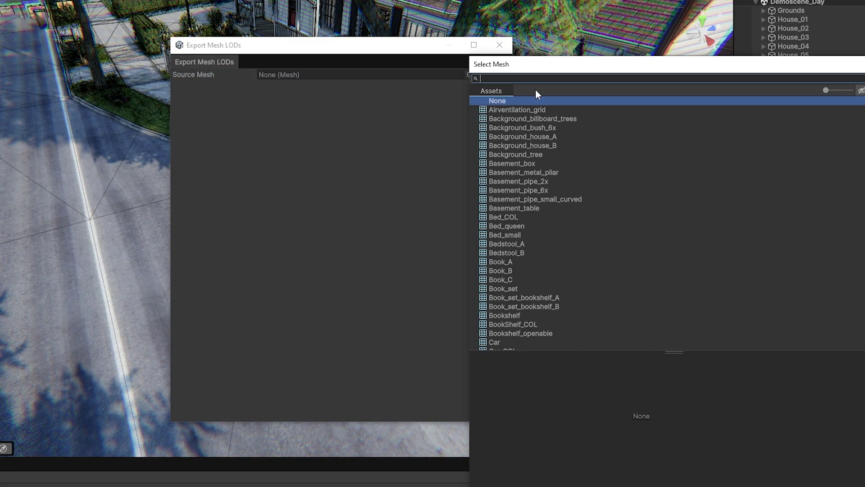
{"action": "type", "text": "car"}
{"action": "double_click", "coordinate": [495, 110]}
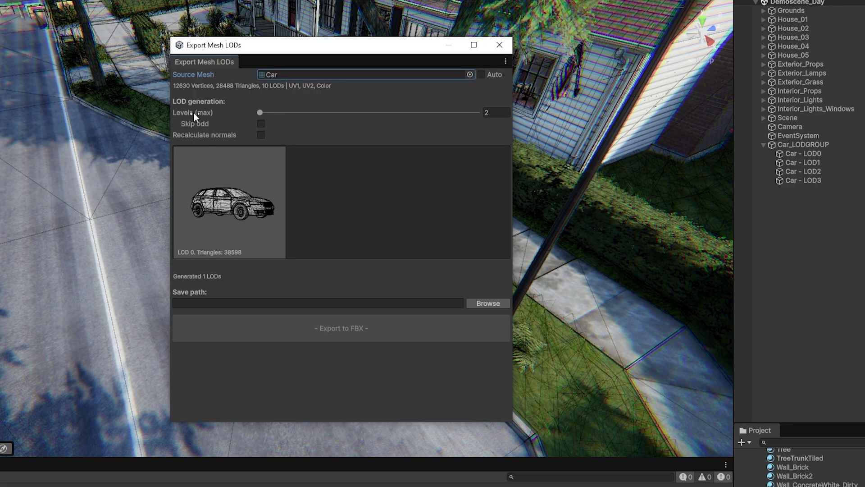
Preview the car's generated LODs at up to 6 levels, and set Levels (max) to 4
{"action": "left_click", "coordinate": [260, 112]}
{"action": "left_click_drag", "start_coordinate": [261, 111], "coordinate": [322, 115]}
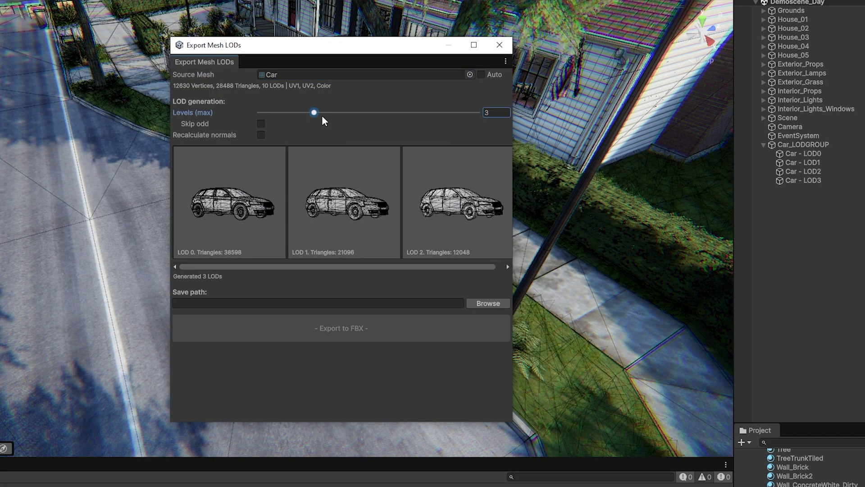
{"action": "left_click", "coordinate": [367, 114]}
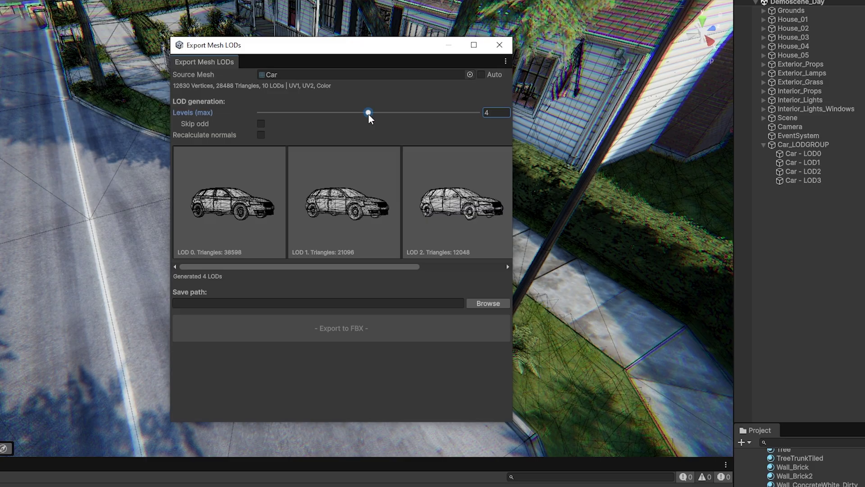
{"action": "left_click", "coordinate": [458, 118]}
{"action": "left_click", "coordinate": [458, 118]}
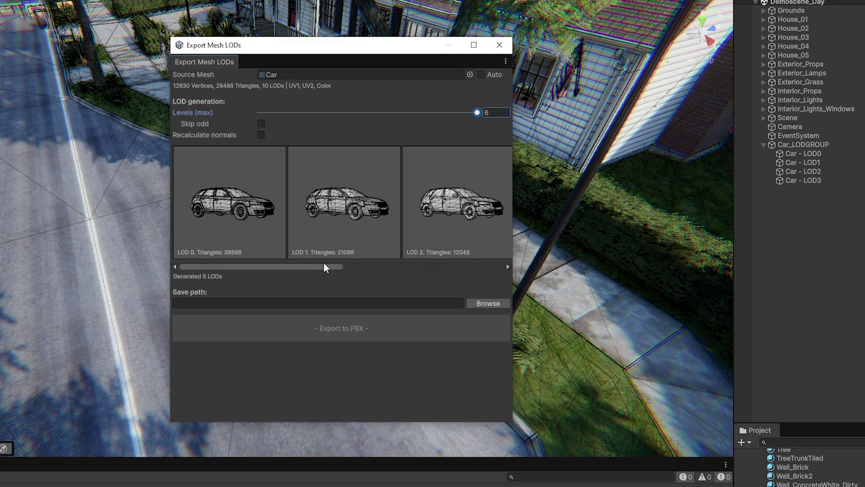
{"action": "left_click_drag", "start_coordinate": [327, 268], "coordinate": [481, 270]}
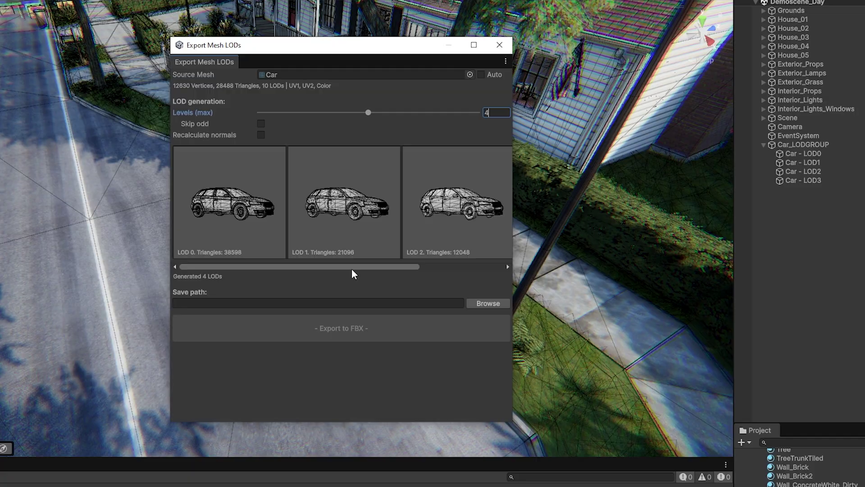
{"action": "mouse_move", "coordinate": [351, 269]}
{"action": "left_mouse_down"}
{"action": "mouse_move", "coordinate": [433, 268]}
{"action": "mouse_move", "coordinate": [340, 267]}
{"action": "left_mouse_up"}
Choose a save path for the car's LOD meshes and export them to FBX
{"action": "left_click", "coordinate": [487, 304]}
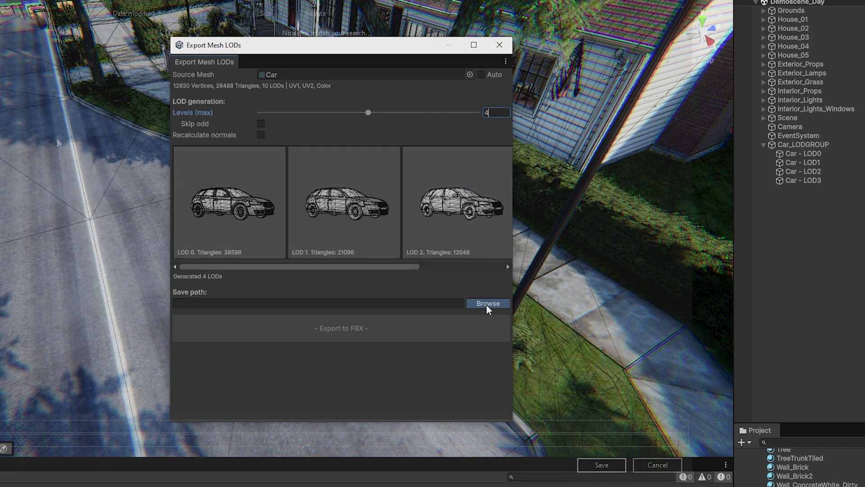
{"action": "left_click", "coordinate": [612, 464]}
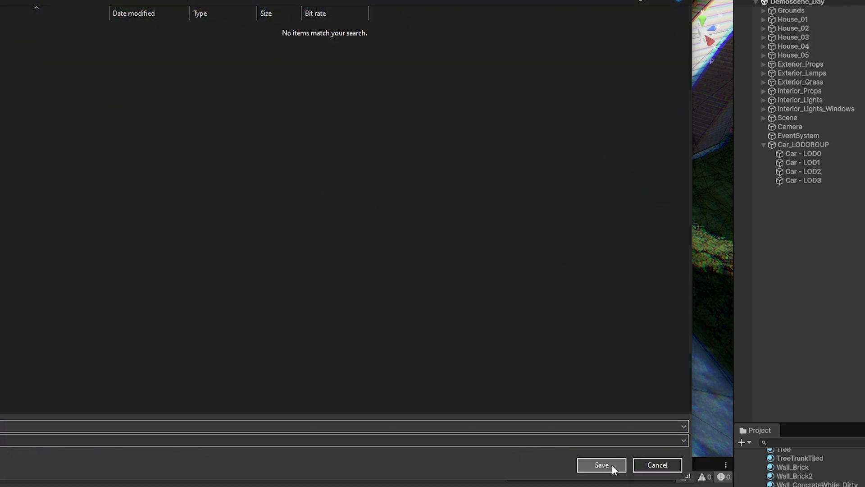
{"action": "left_click", "coordinate": [349, 333]}
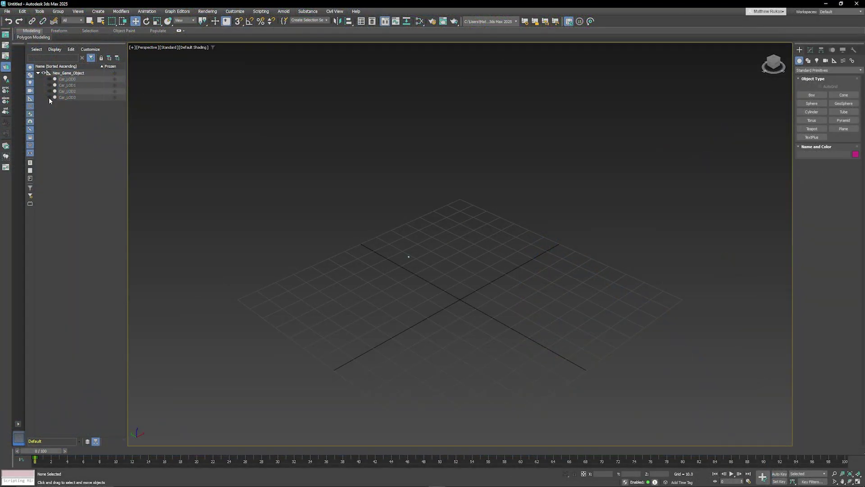
Switch to 3ds Max and compare Car_LOD0, Car_LOD2 and Car_LOD3 by showing them one at a time with edged faces
{"action": "left_click", "coordinate": [50, 98]}
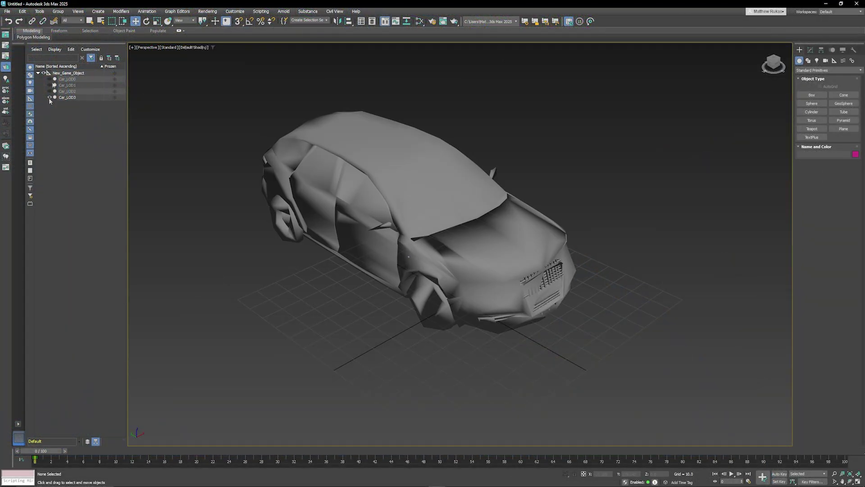
{"action": "left_click", "coordinate": [50, 98]}
{"action": "left_click", "coordinate": [50, 78]}
{"action": "key", "text": "F4"}
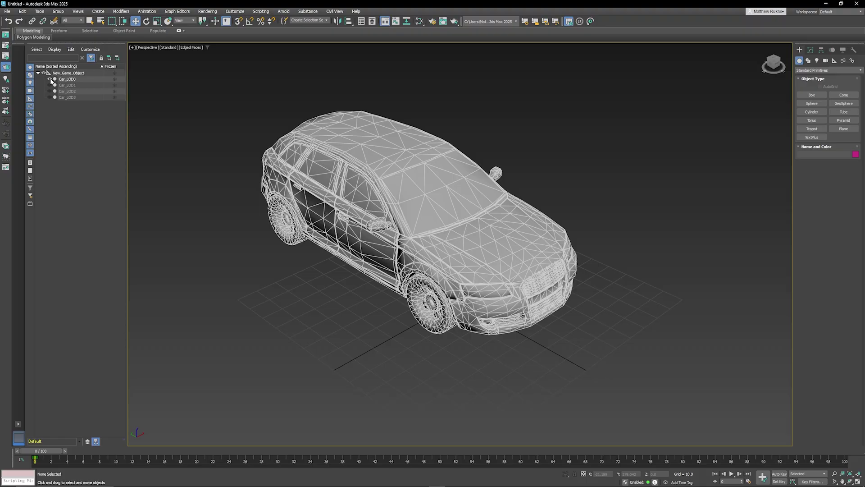
{"action": "left_click", "coordinate": [50, 79]}
{"action": "left_click", "coordinate": [49, 91]}
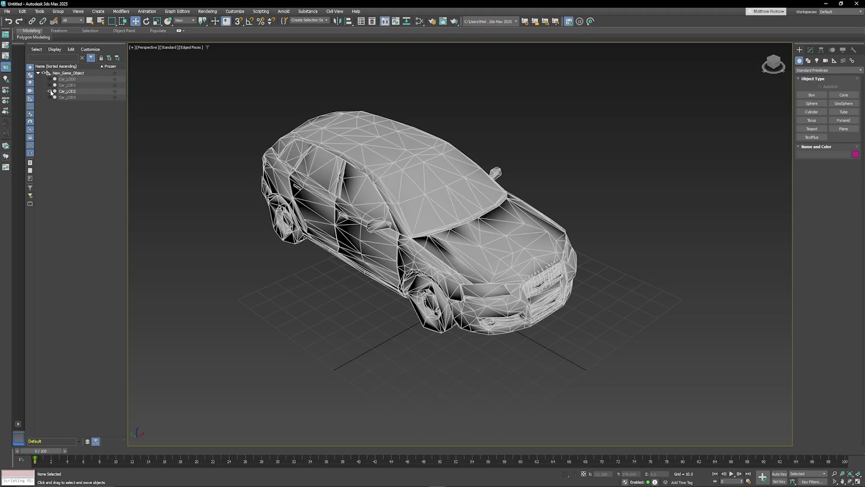
{"action": "left_click", "coordinate": [50, 91]}
{"action": "left_click", "coordinate": [49, 97]}
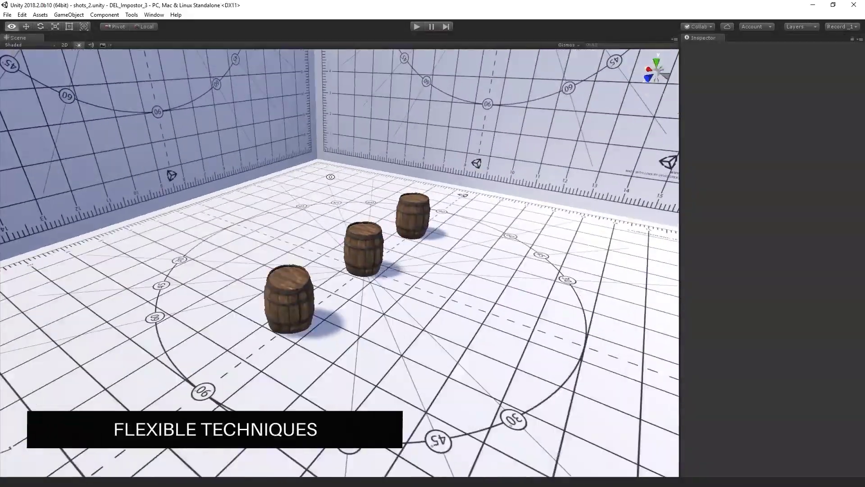
{"action": "scroll", "coordinate": [319, 237], "scroll_direction": "down", "scroll_amount": 3}
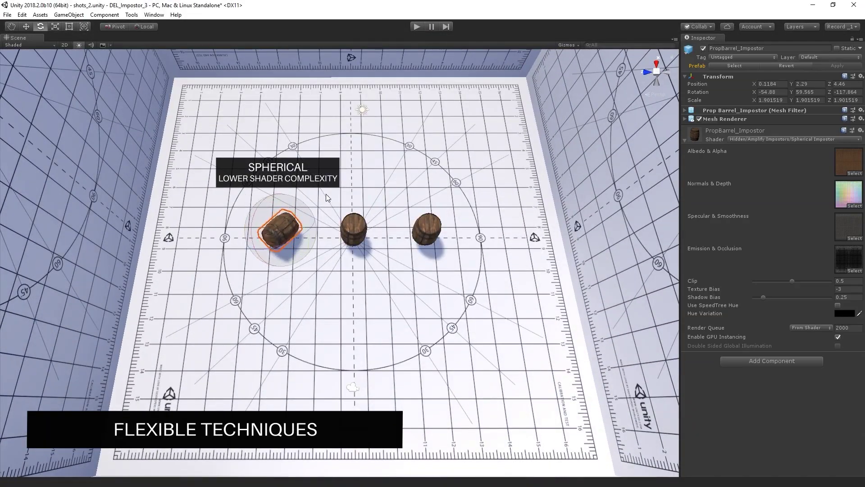